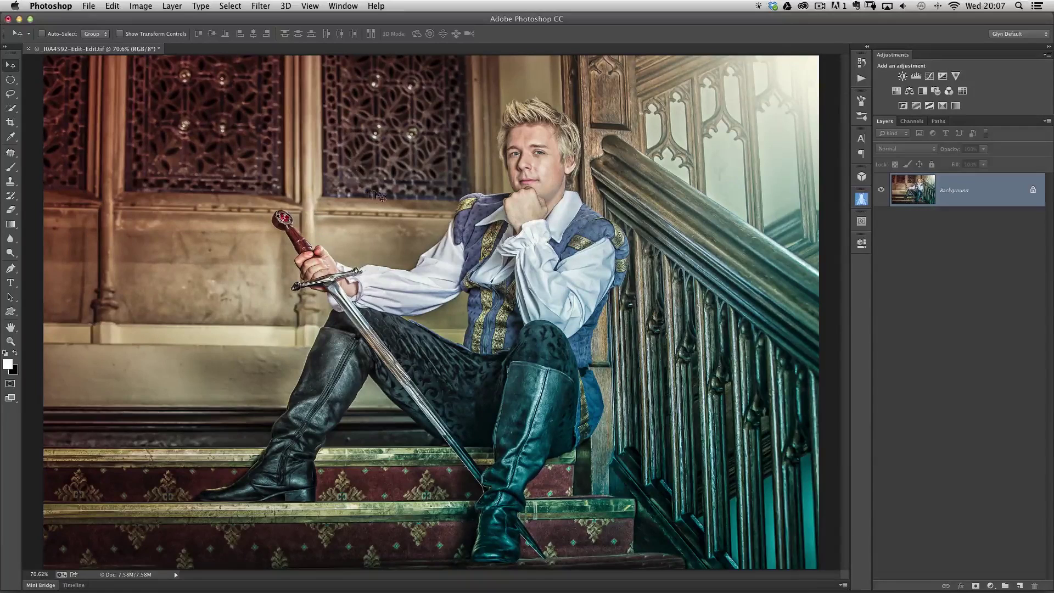
Enable the History Log in General preferences, saving to a Desktop text file named 'peesonal record'.
left_click(54, 7)
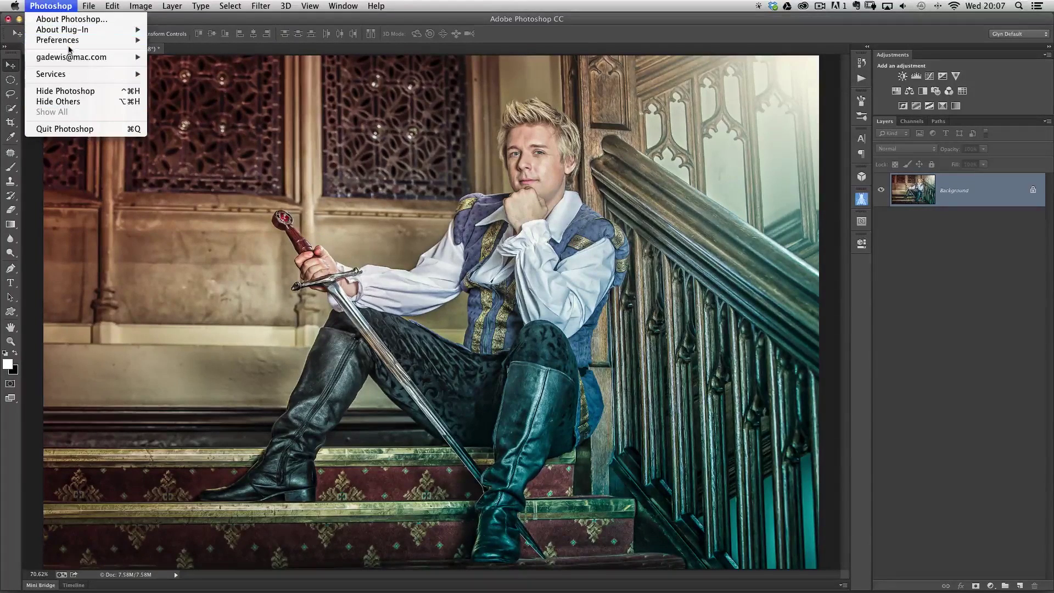
mouse_move(123, 41)
left_click(167, 40)
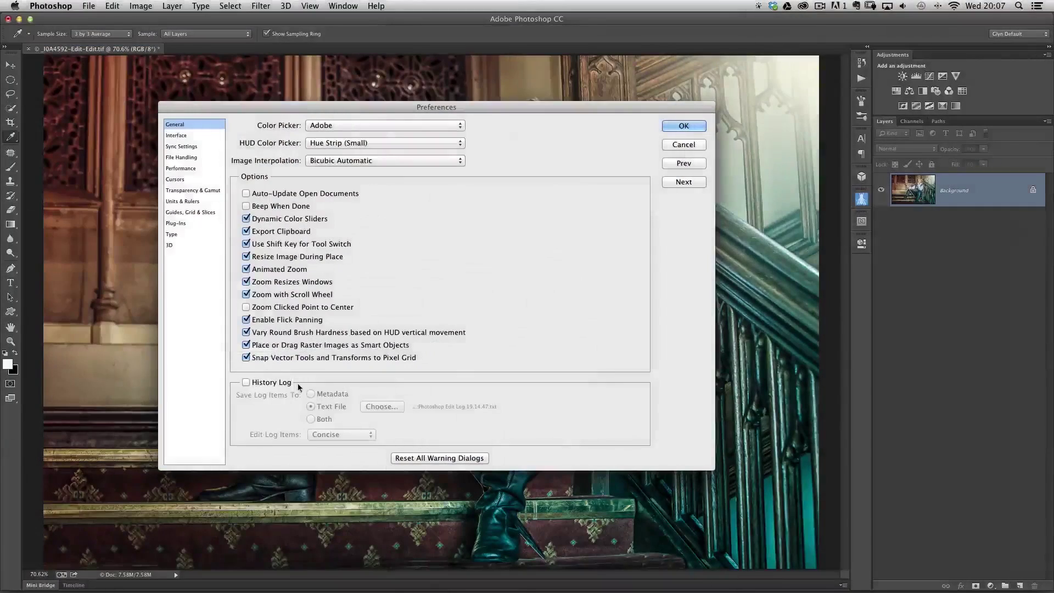
left_click(247, 384)
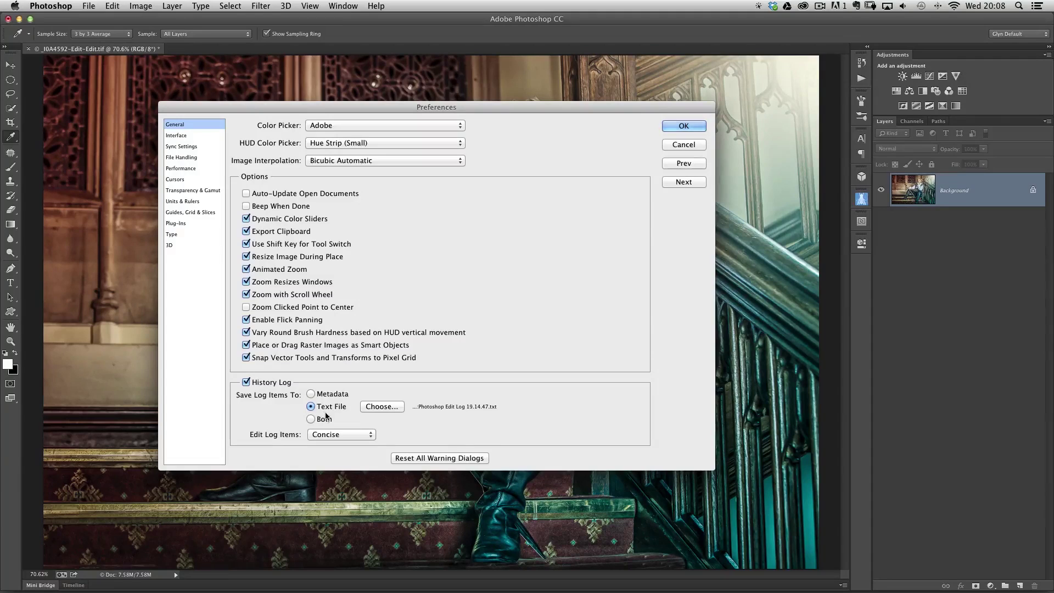
left_click(382, 407)
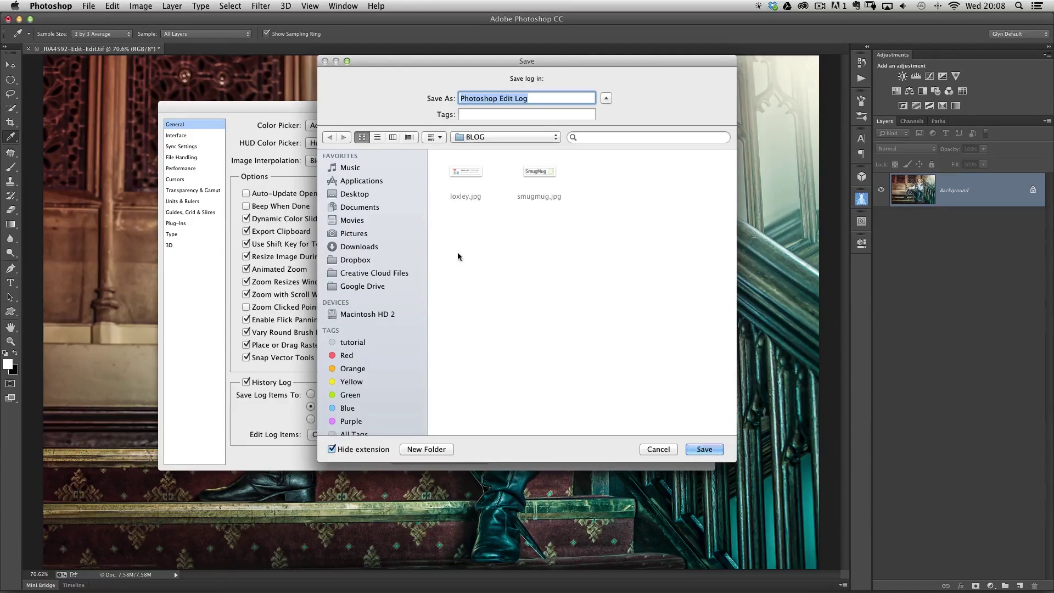
left_click(363, 196)
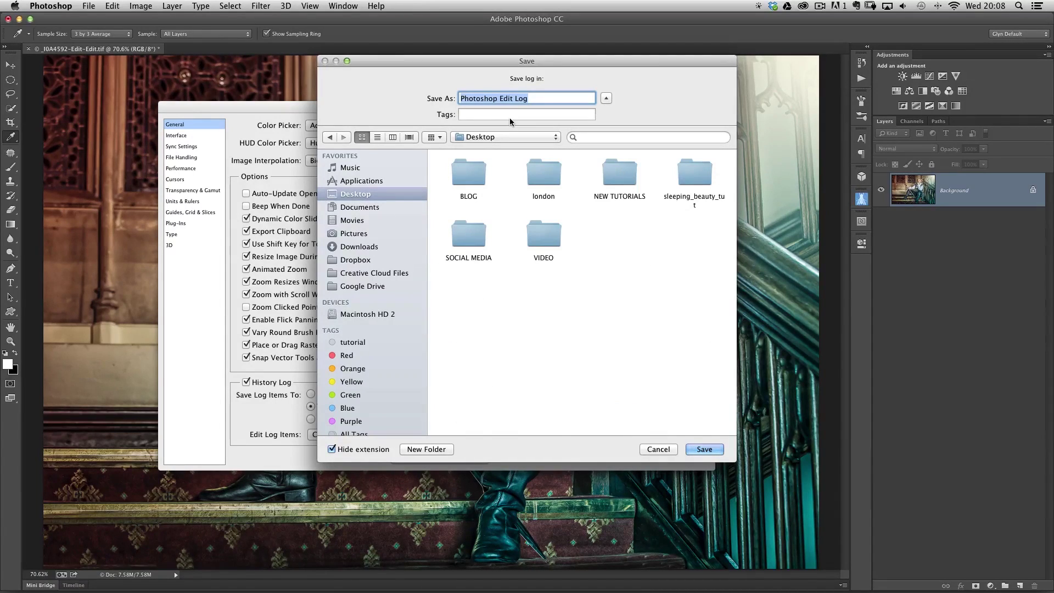
type("pee")
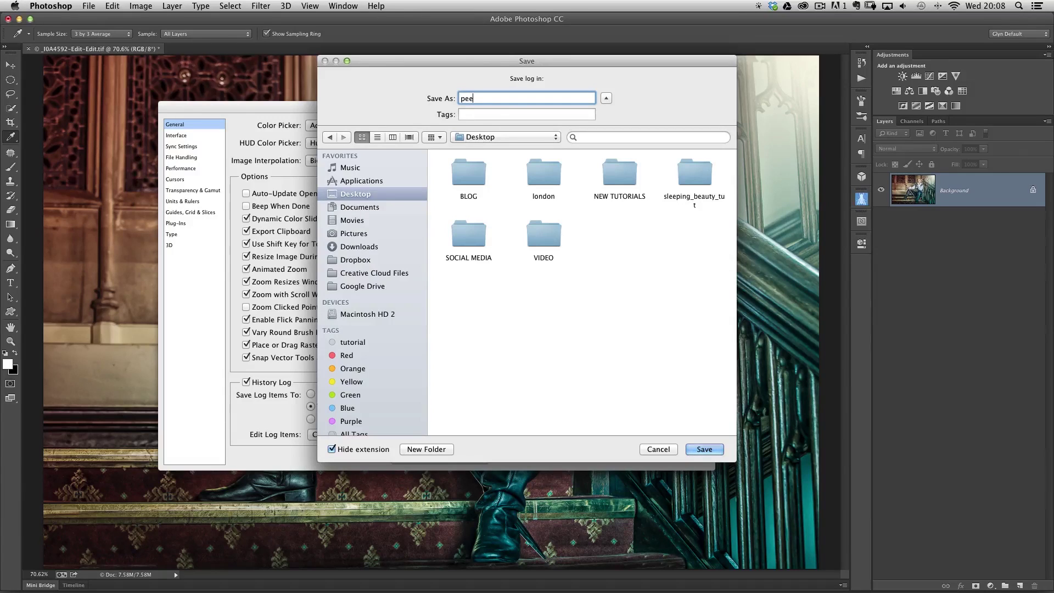
type("sonal record")
Confirm the Desktop log file, set Edit Log Items to Detailed, and close Preferences.
left_click(705, 450)
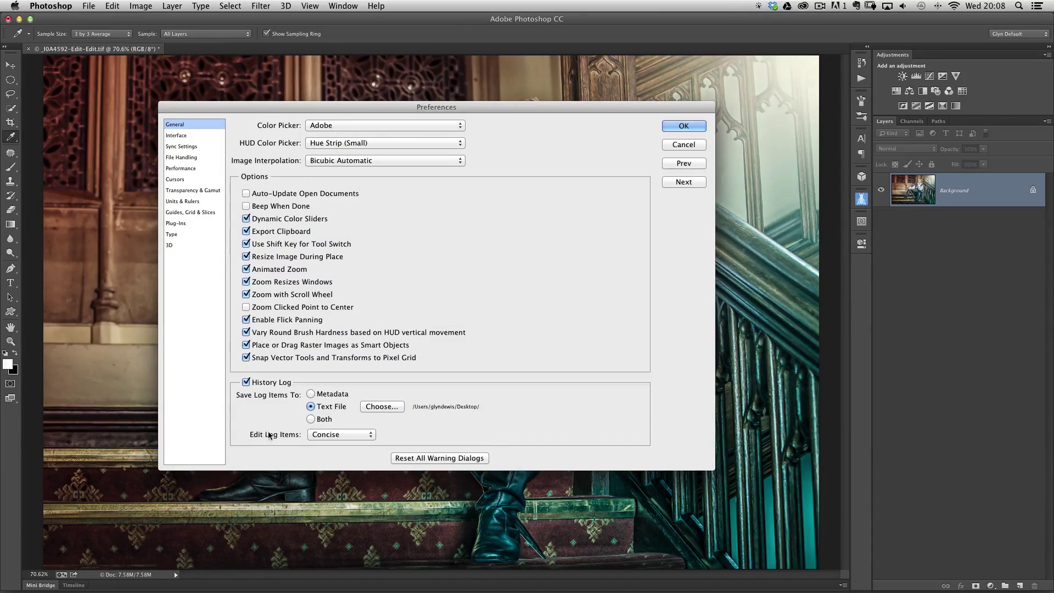
key("alt")
left_click(344, 434)
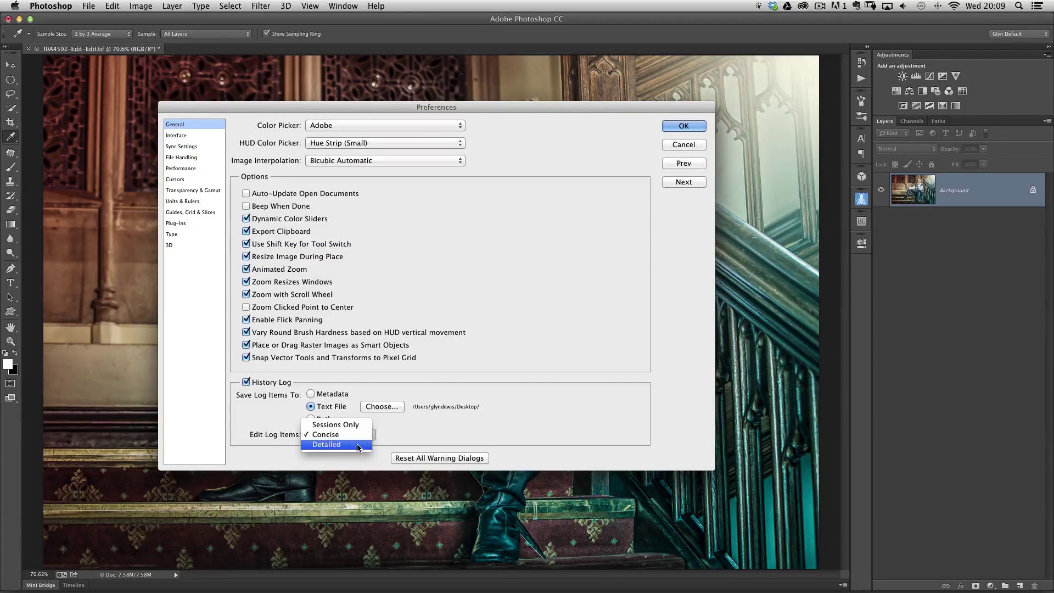
left_click(326, 447)
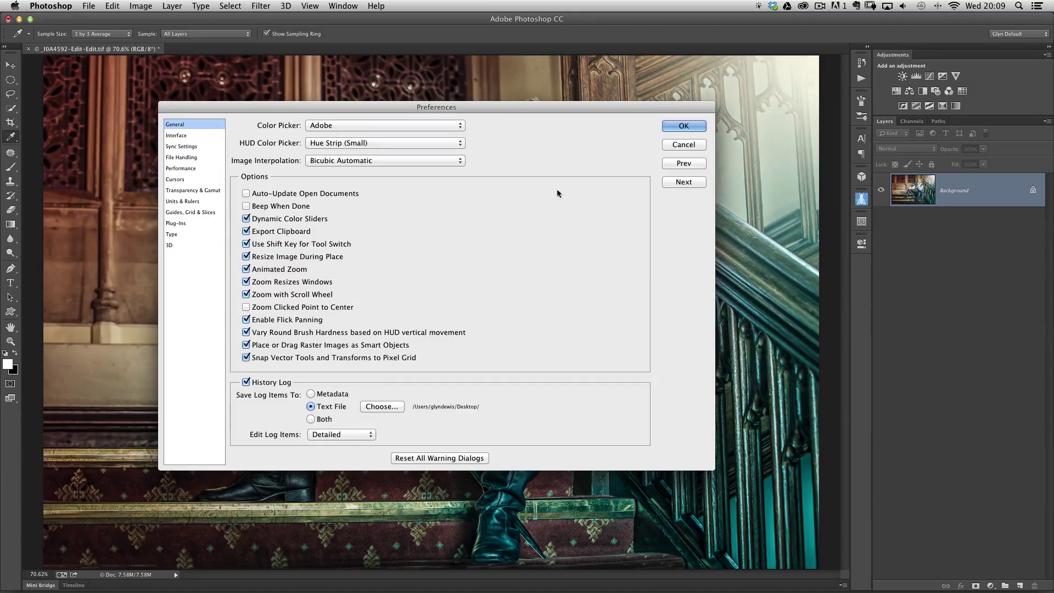
left_click(685, 126)
key("v")
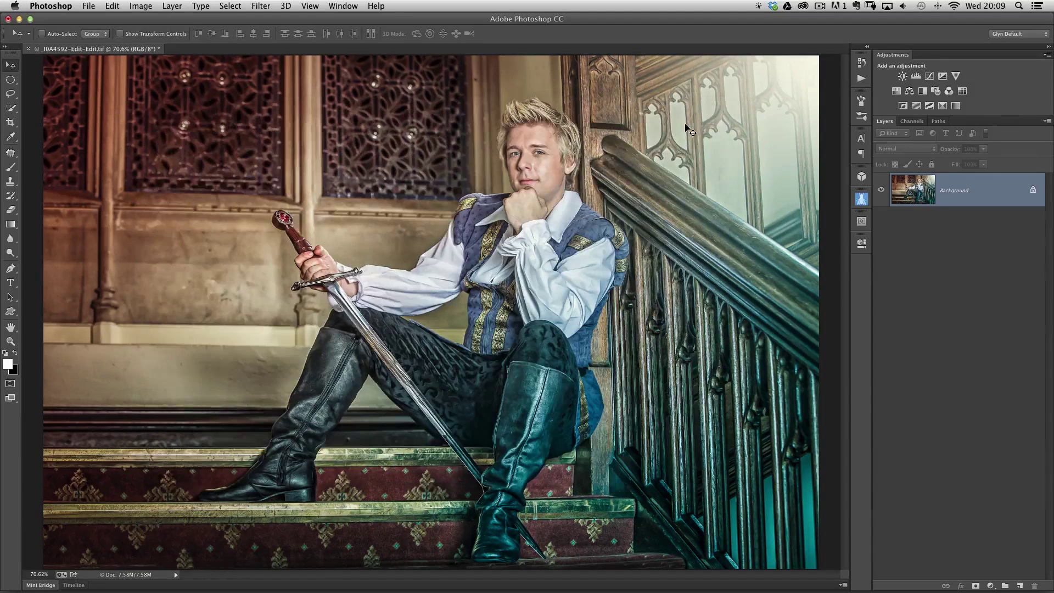
Add a Selective Color layer targeting Neutrals with Cyan +32, Magenta +23, Yellow +15.
left_click(943, 106)
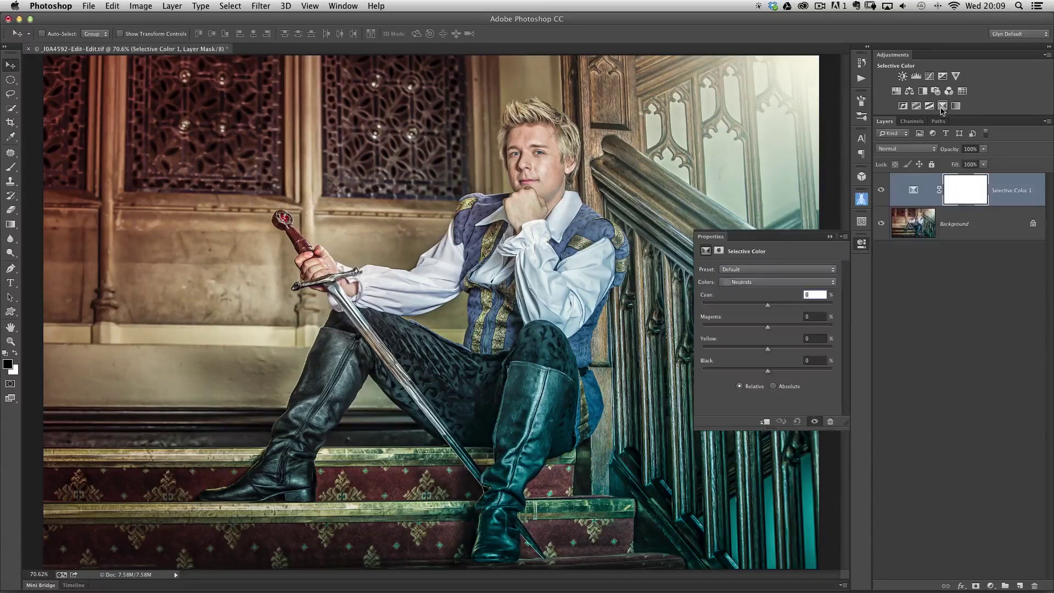
left_click(726, 283)
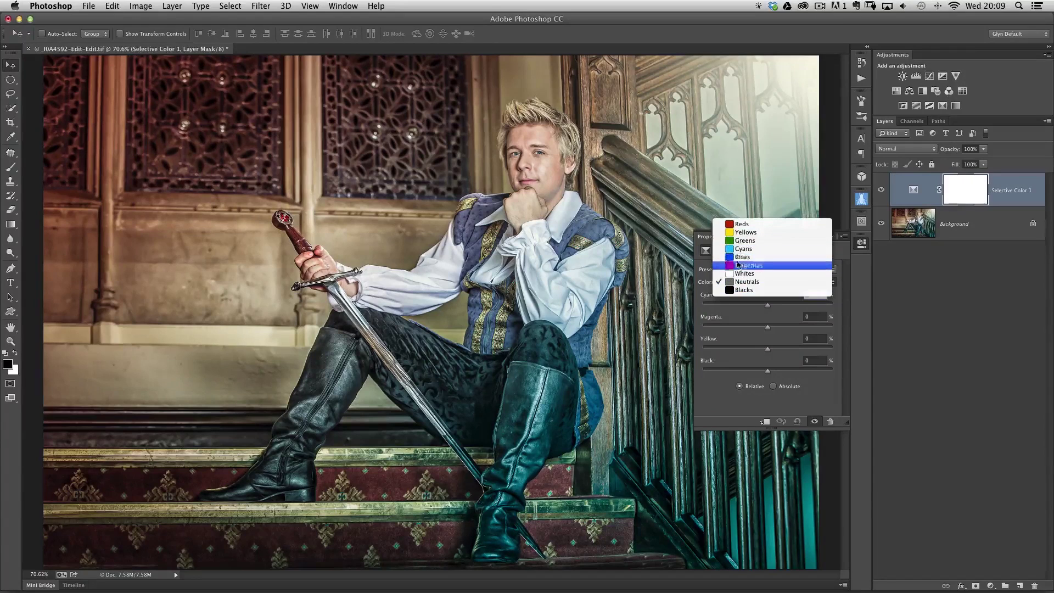
left_click(736, 225)
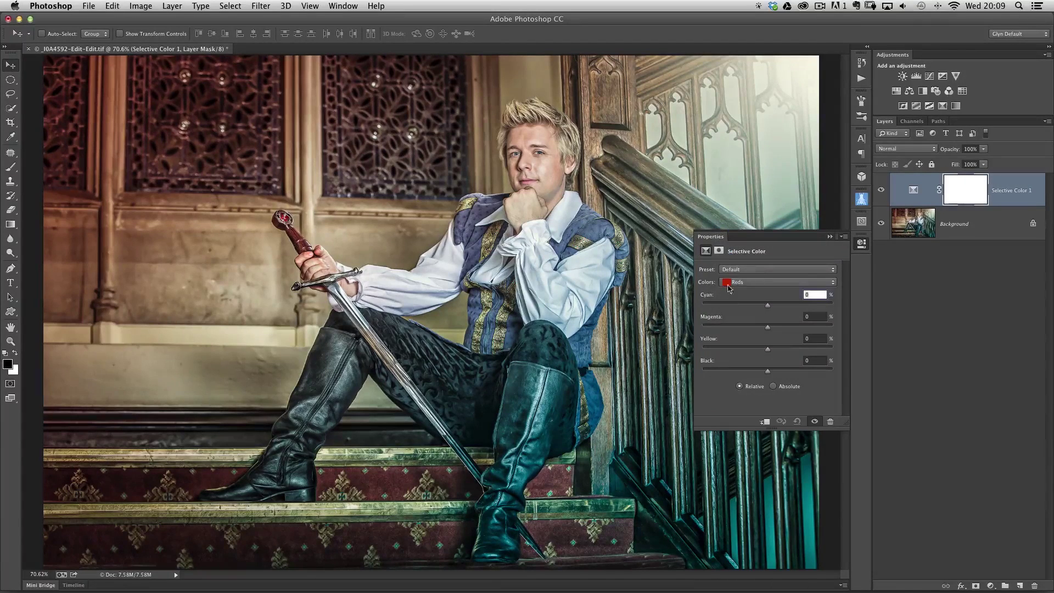
left_click(729, 287)
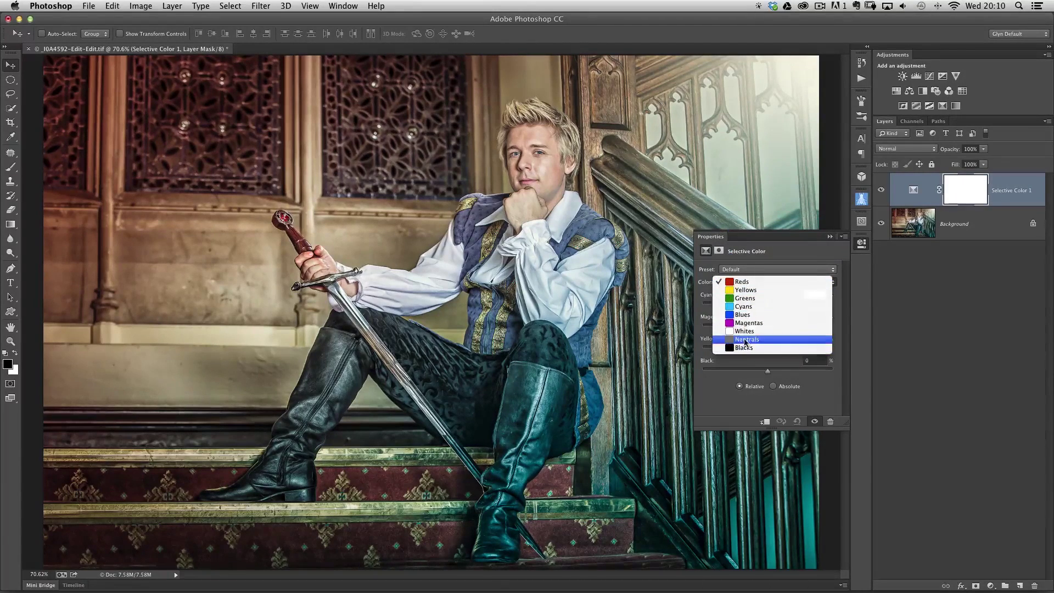
left_click(746, 340)
left_click_drag(769, 310, 785, 308)
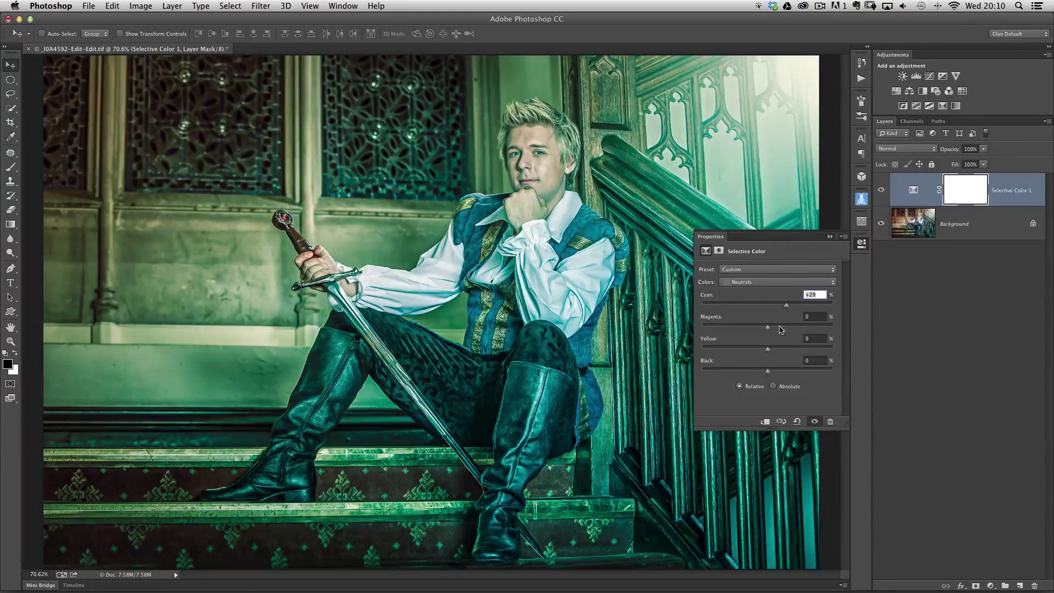
left_click_drag(768, 328, 775, 329)
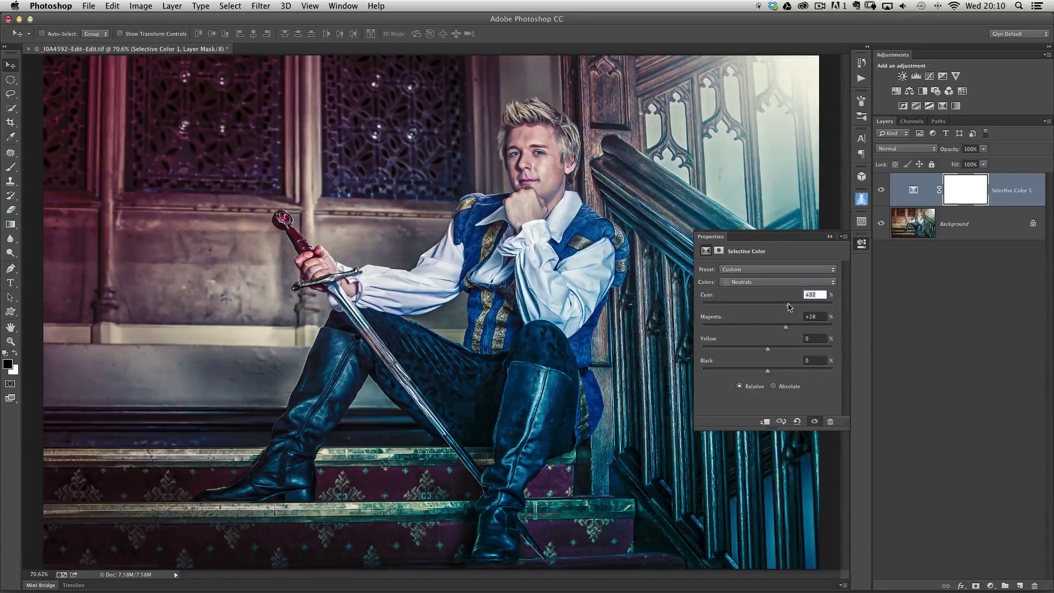
left_click_drag(786, 329, 783, 328)
Toggle the Selective Color layer's visibility to compare before and after, then close Properties.
left_click(881, 191)
left_click(881, 190)
left_click(881, 191)
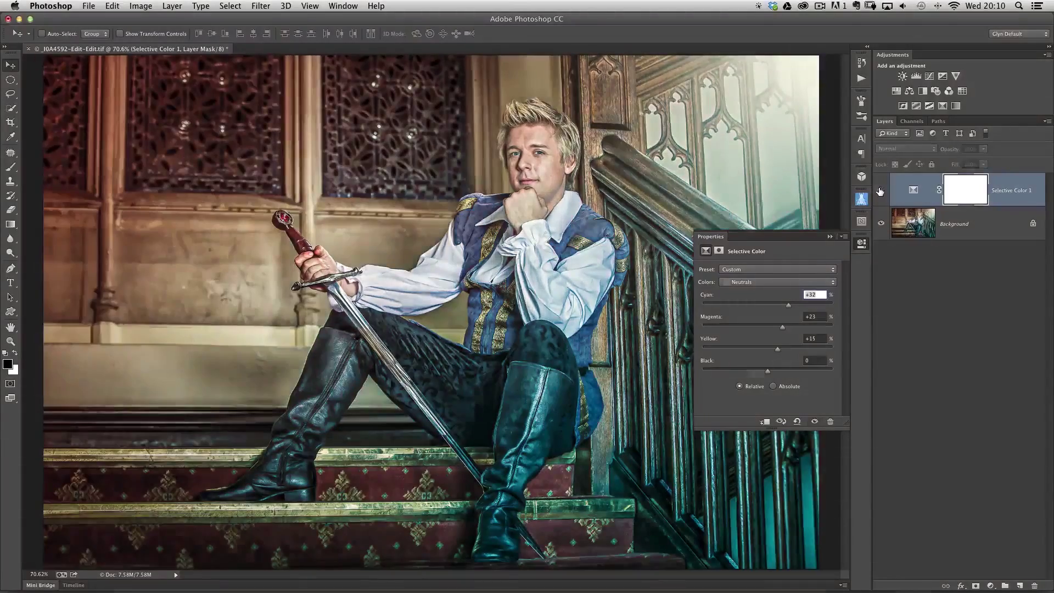
left_click(881, 191)
left_click(881, 191)
left_click(881, 190)
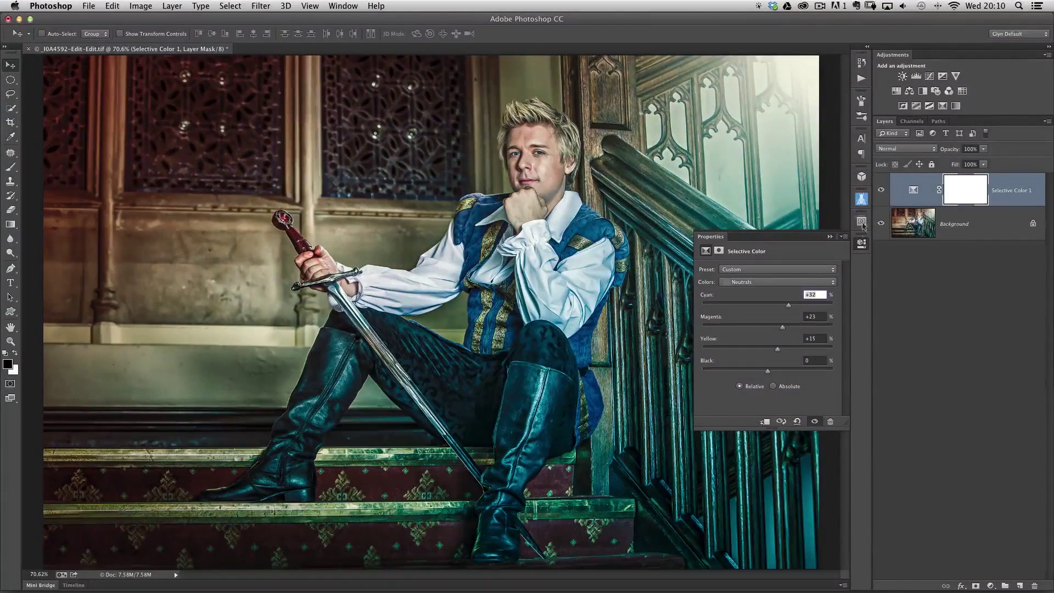
left_click(863, 244)
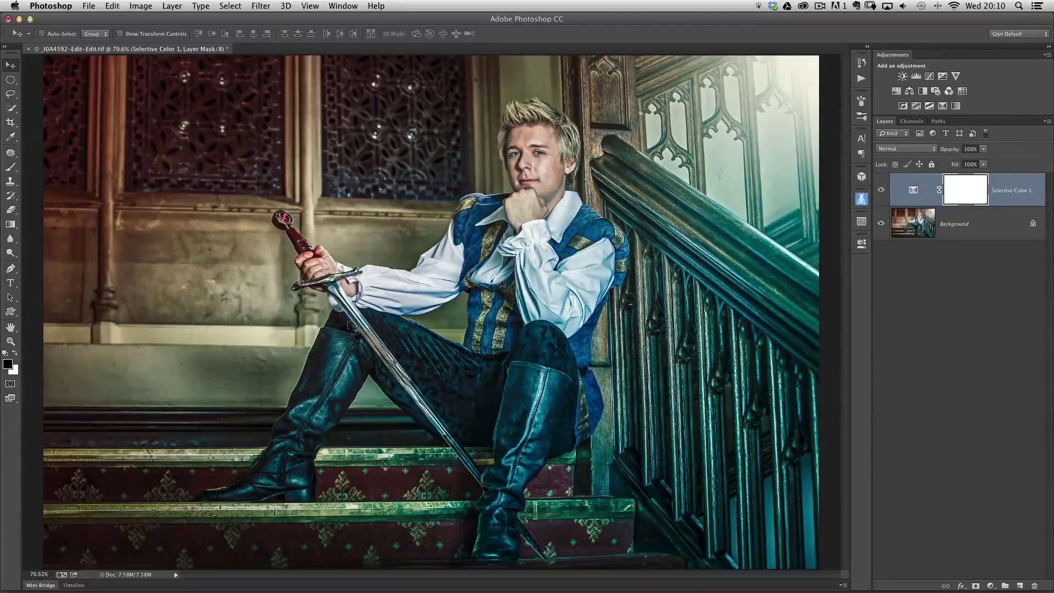
Add a new Layer 1 and draw an elliptical selection over the sword hand.
key("x")
left_click(1019, 587)
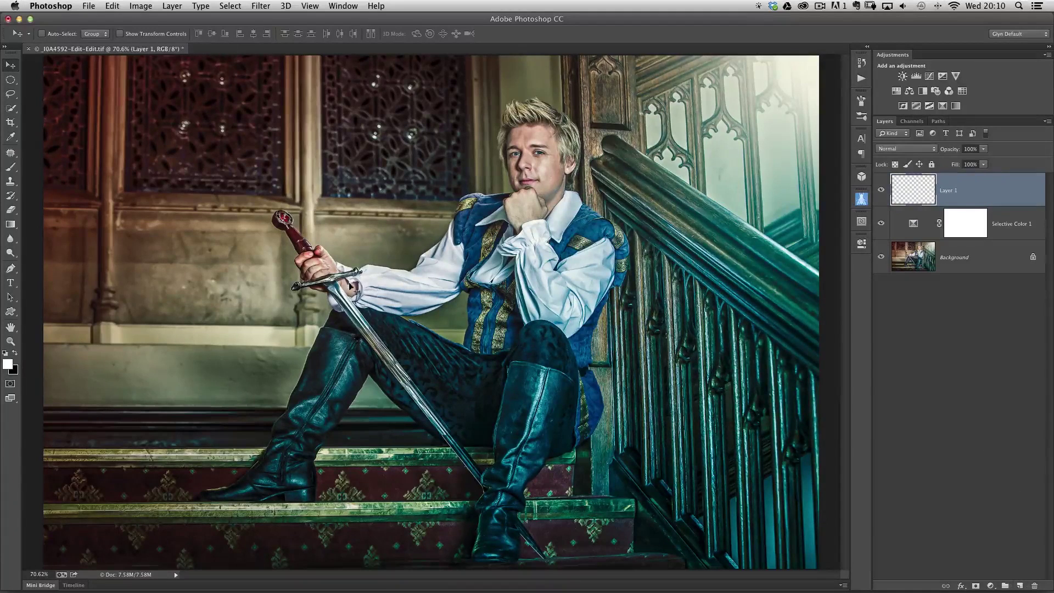
left_click(11, 79)
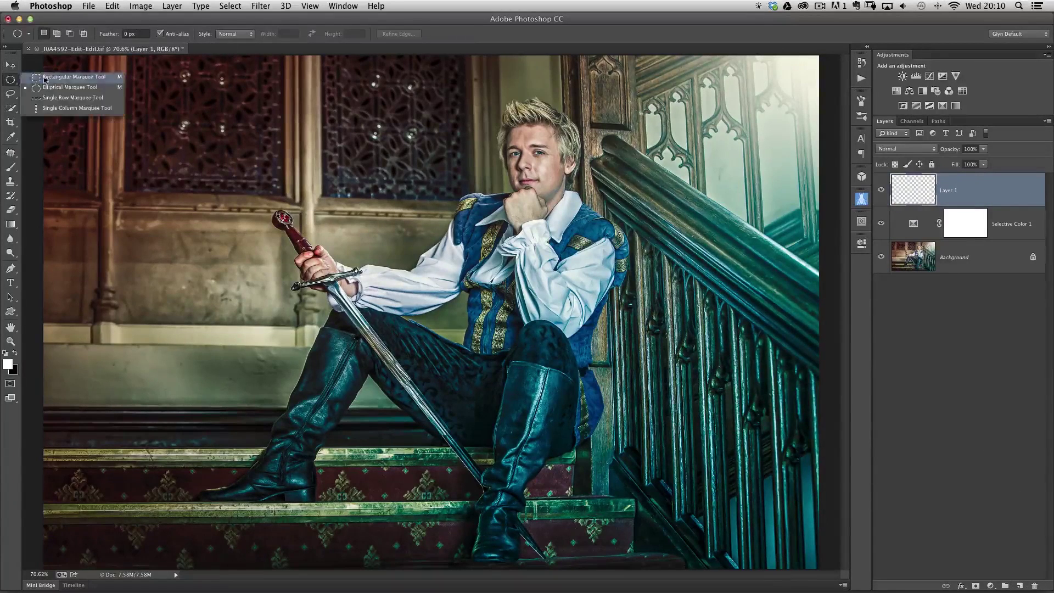
left_click(55, 87)
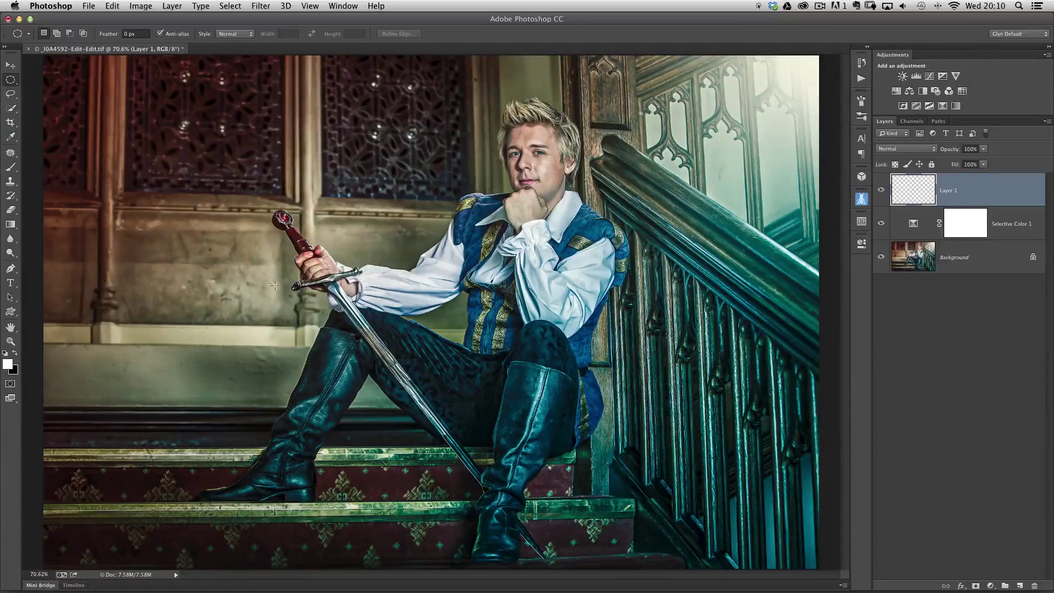
left_click_drag(261, 250, 517, 423)
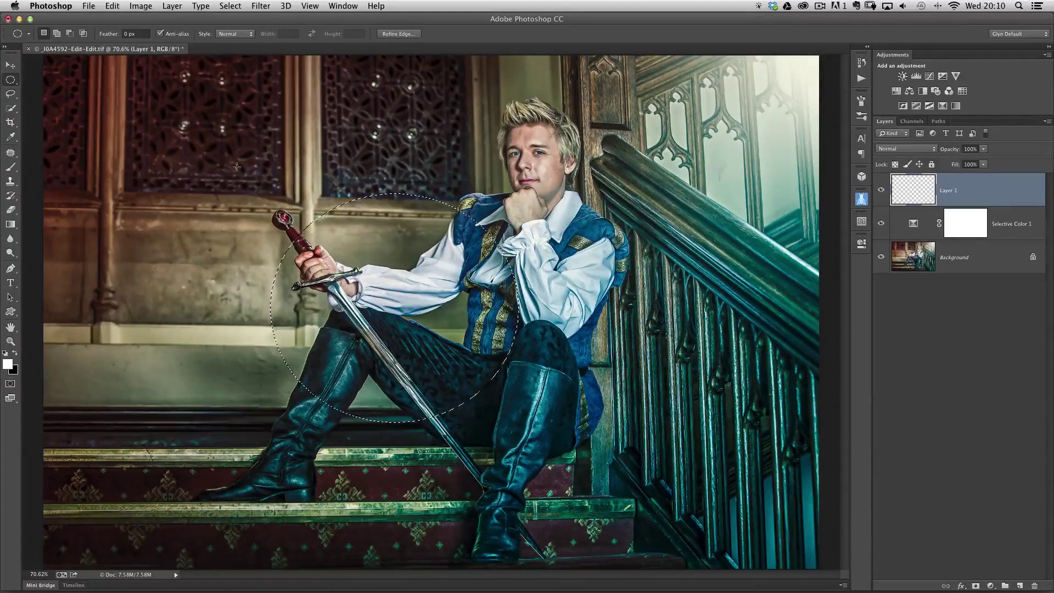
Fill the circular selection with 50% Gray using Edit > Fill.
left_click(112, 6)
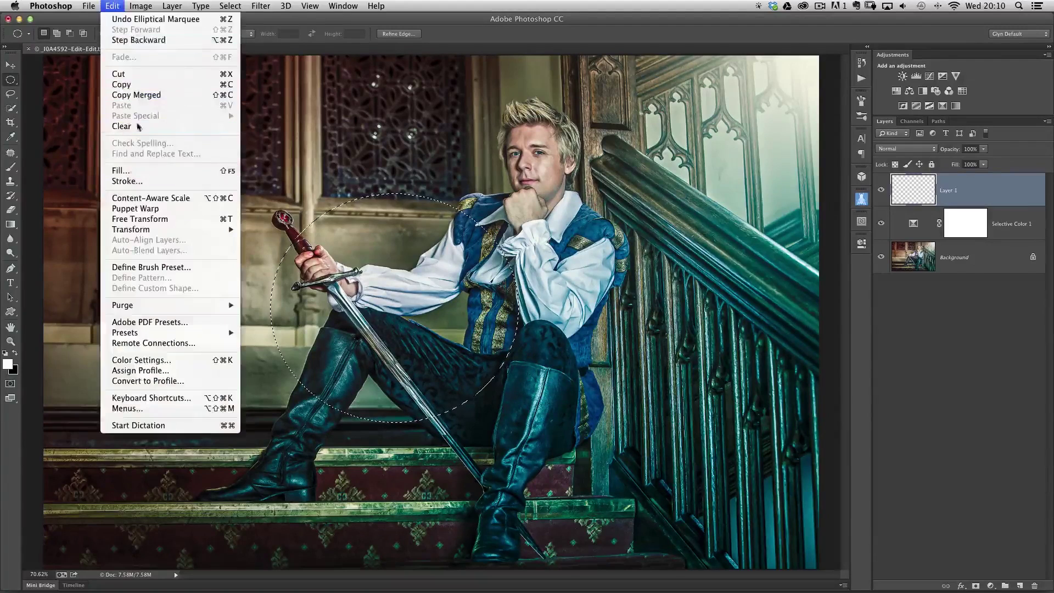
left_click(123, 170)
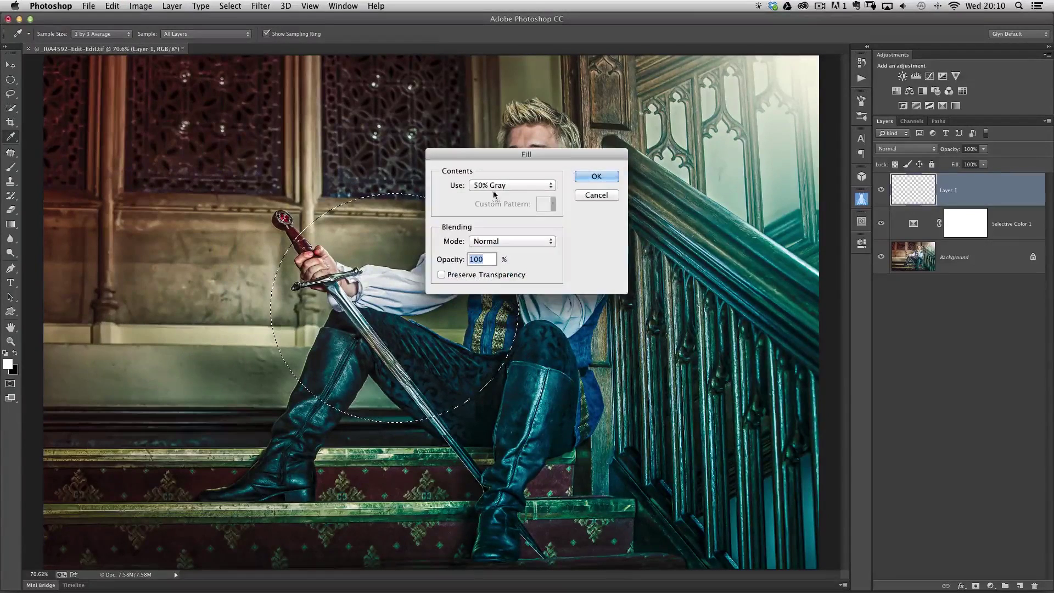
left_click(596, 176)
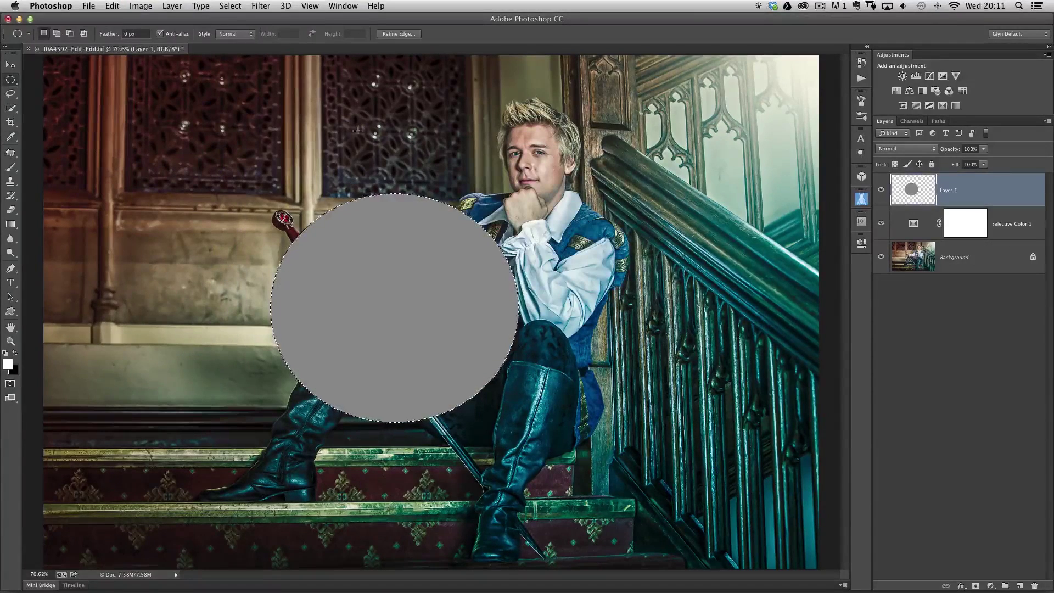
Render a 105mm Prime lens flare centred in the gray circle at 143% brightness.
left_click(261, 6)
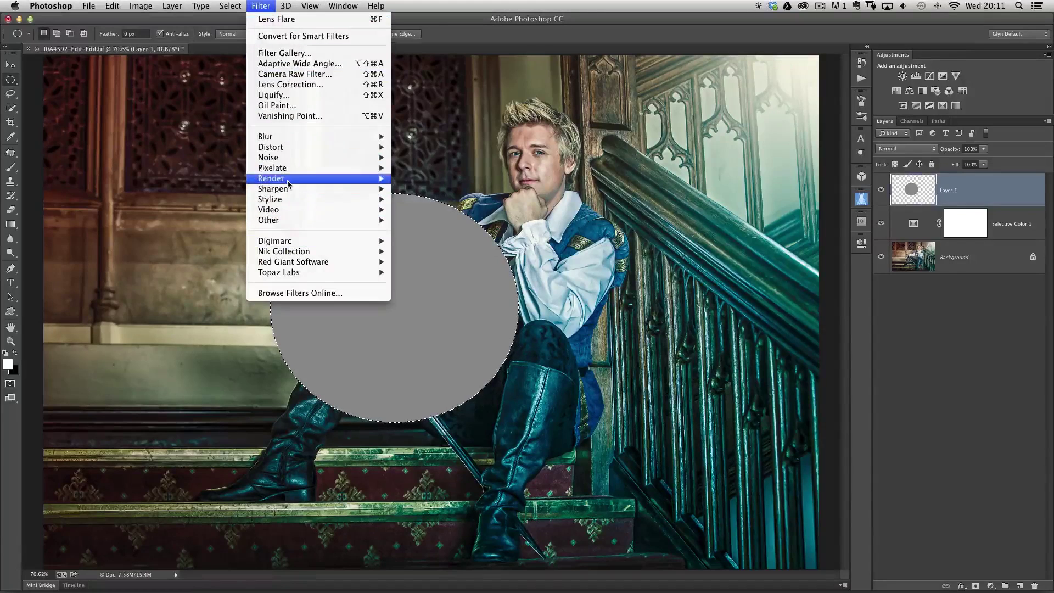
mouse_move(288, 181)
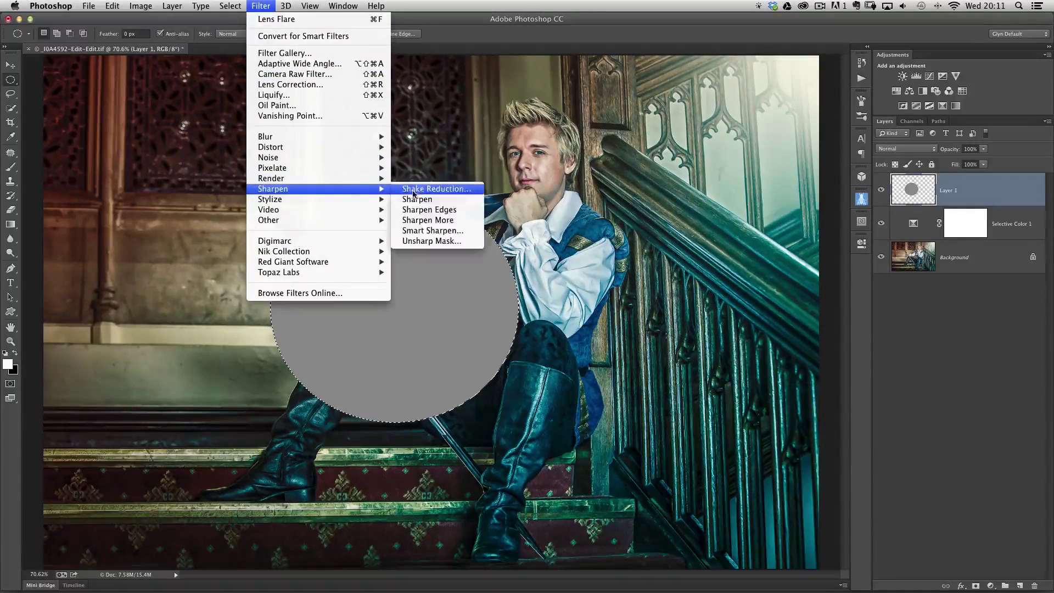
left_click(424, 210)
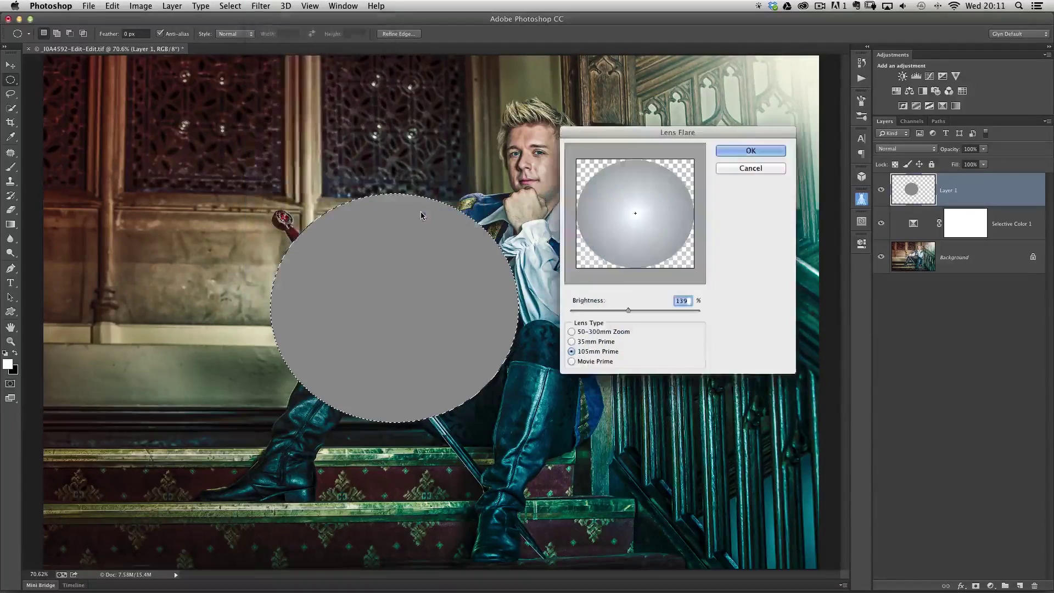
mouse_move(636, 214)
left_mouse_down()
mouse_move(605, 207)
mouse_move(611, 194)
mouse_move(645, 193)
mouse_move(647, 207)
mouse_move(619, 200)
left_mouse_up()
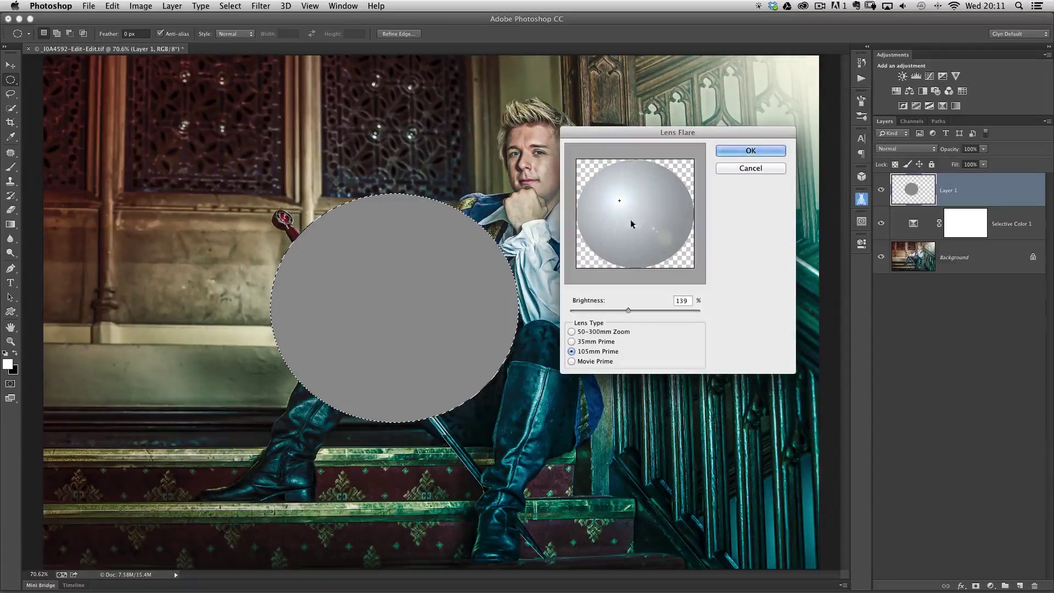
left_click(621, 199)
left_click(618, 201)
left_click(625, 209)
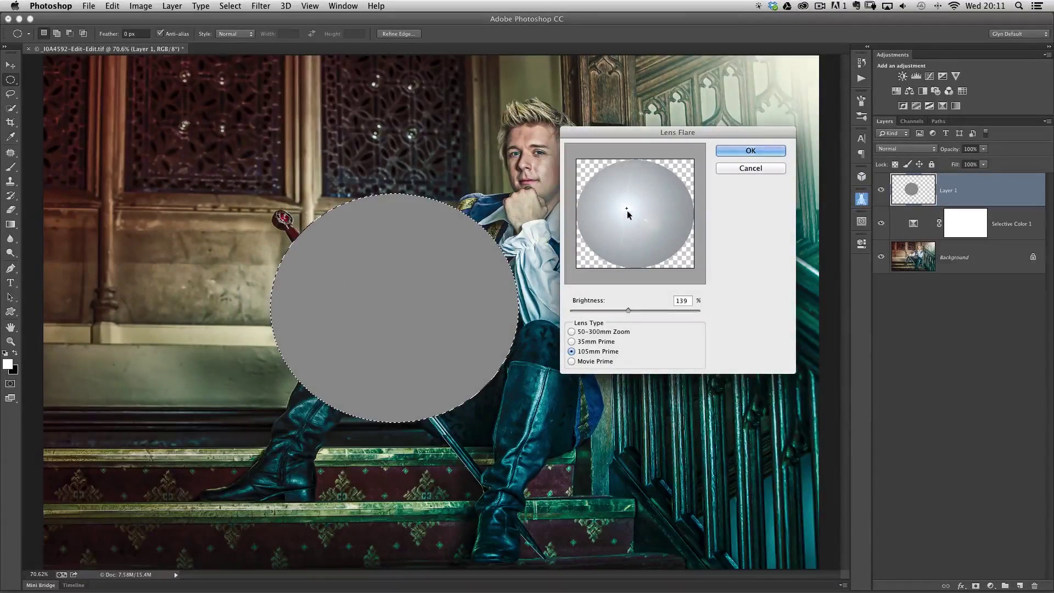
left_click(635, 213)
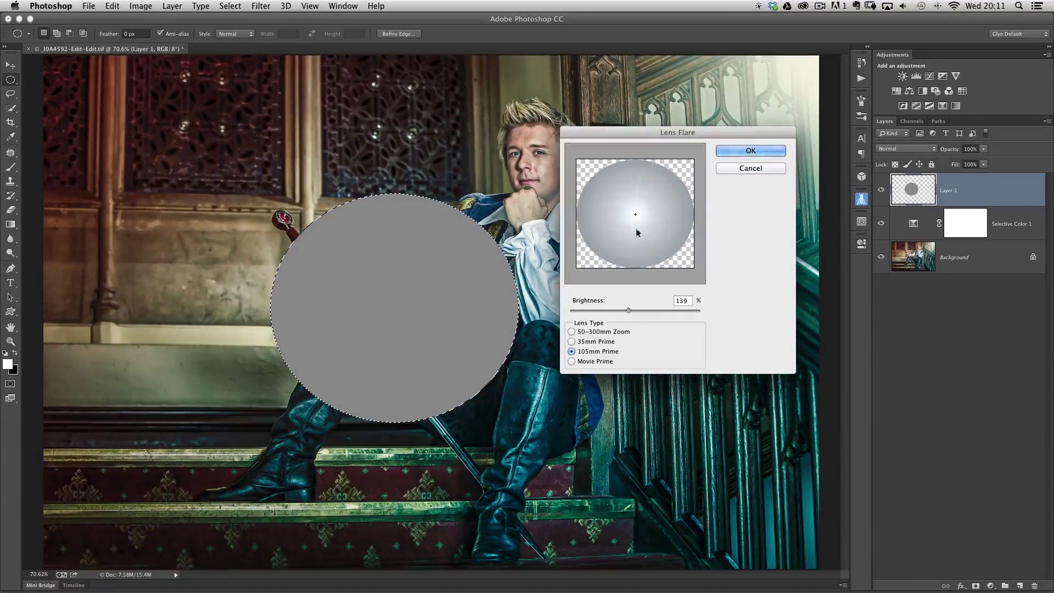
left_click_drag(630, 313, 631, 310)
Apply the lens flare and set Layer 1's blend mode to Hard Light.
left_click(750, 151)
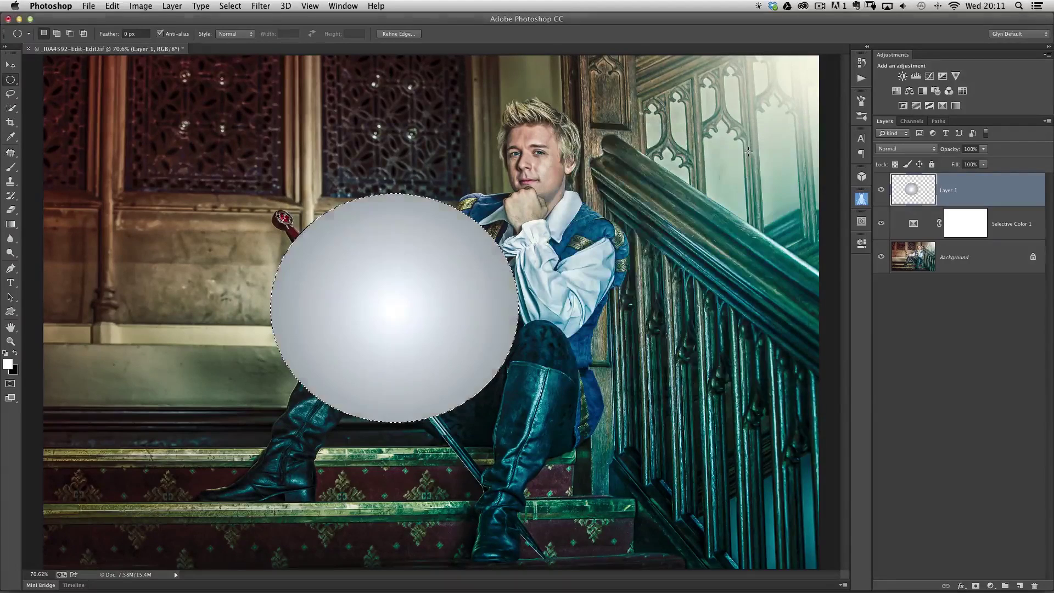
left_click(907, 149)
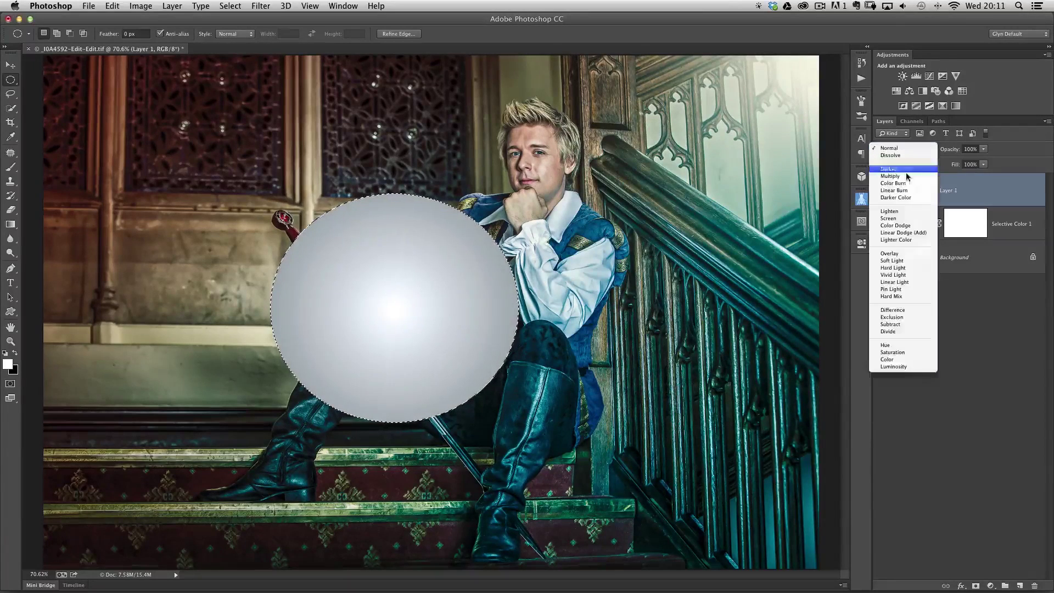
left_click(901, 268)
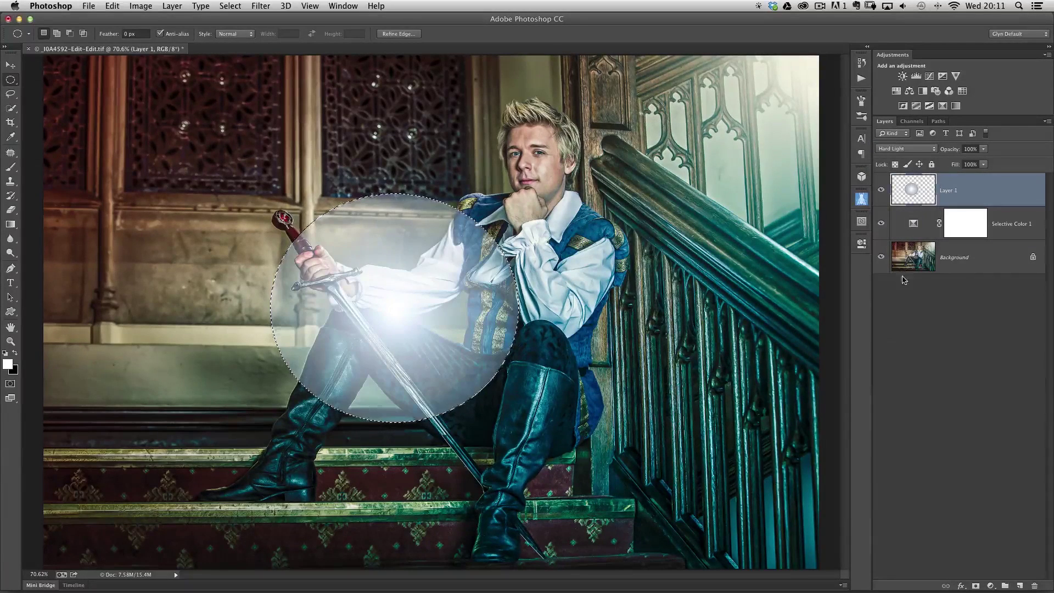
Deselect and move the glowing circle lower over the sword.
left_click(230, 6)
left_click(250, 30)
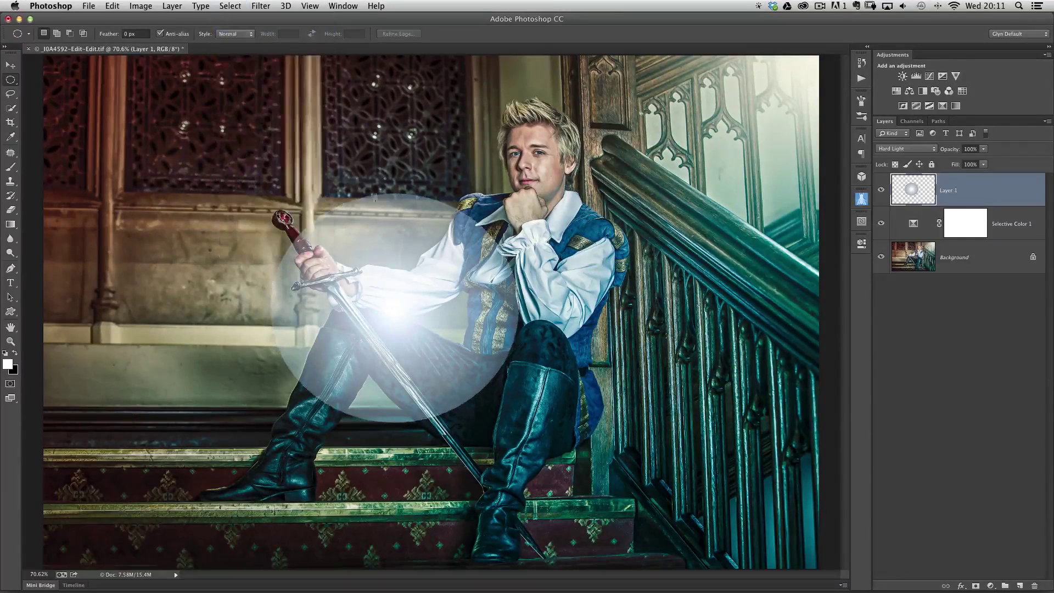
key("v")
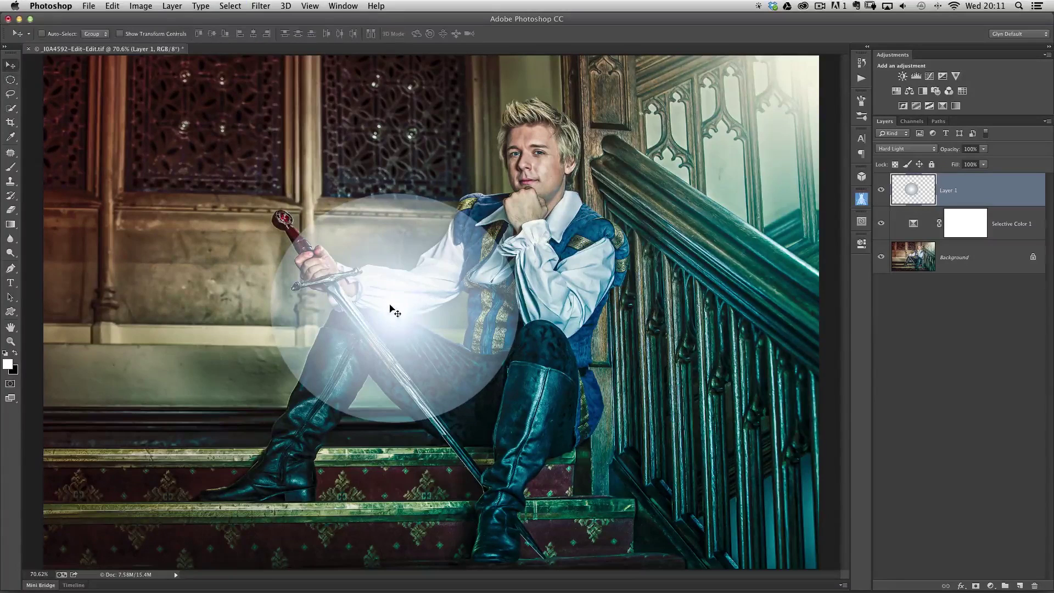
left_click_drag(390, 306, 388, 345)
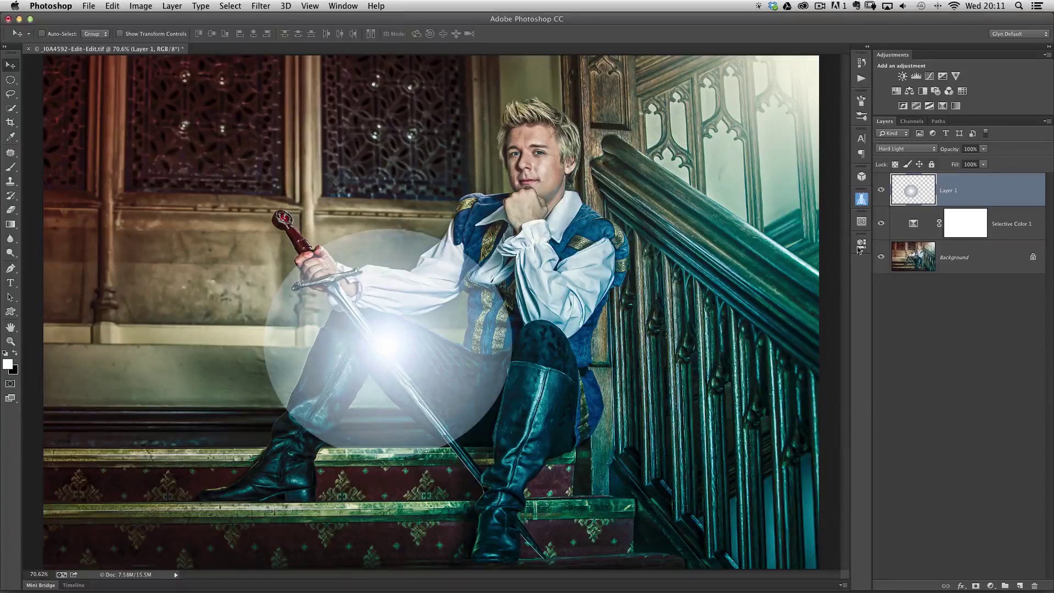
Mask Layer 1 with a radial gradient leaving a small glow, then shift it up-left along the blade.
left_click(976, 586)
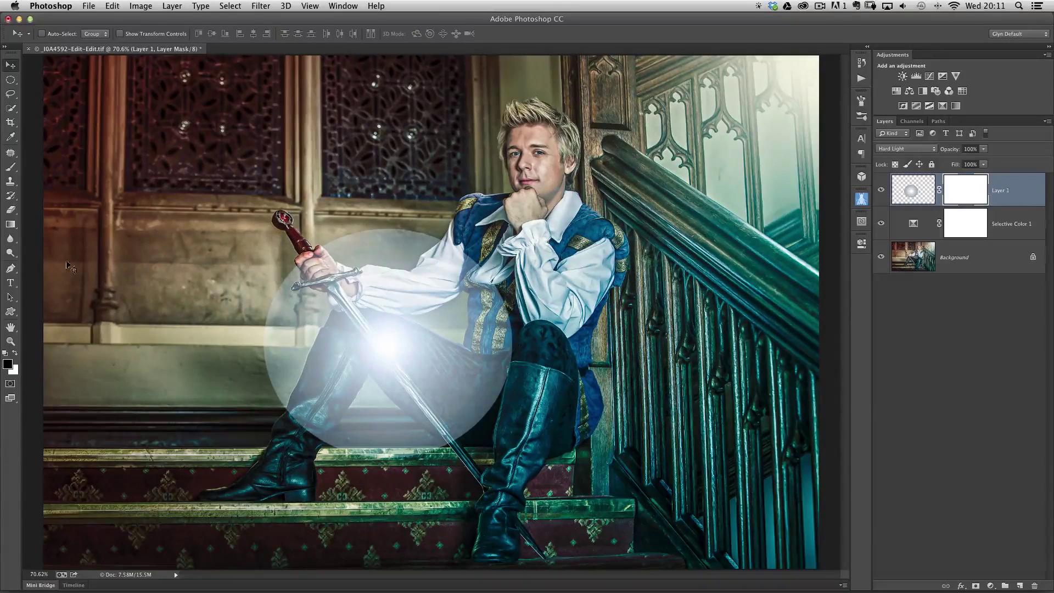
key("g")
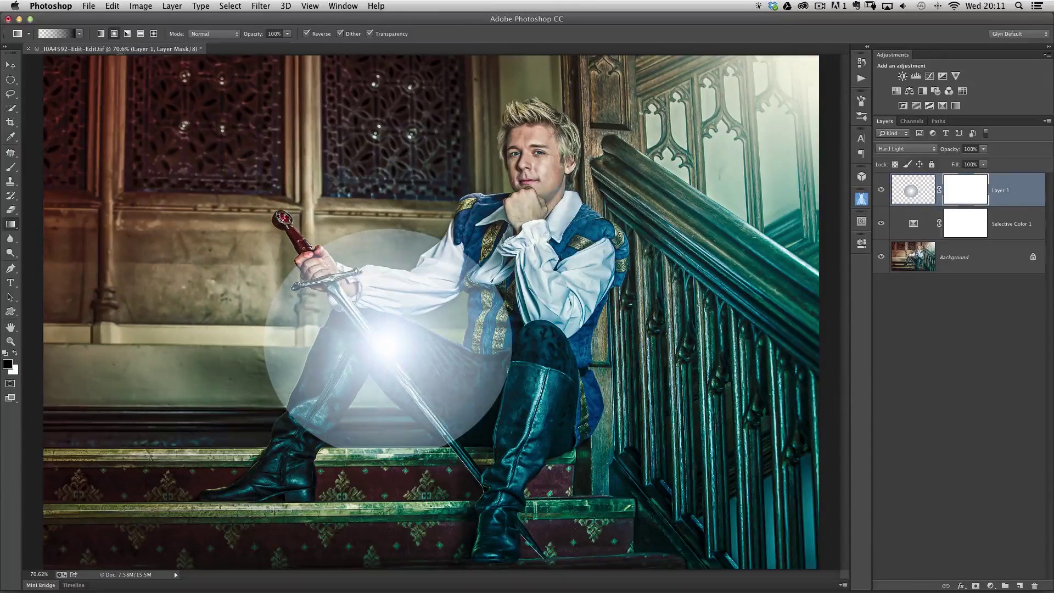
left_click(115, 33)
left_click_drag(301, 335, 300, 350)
key("v")
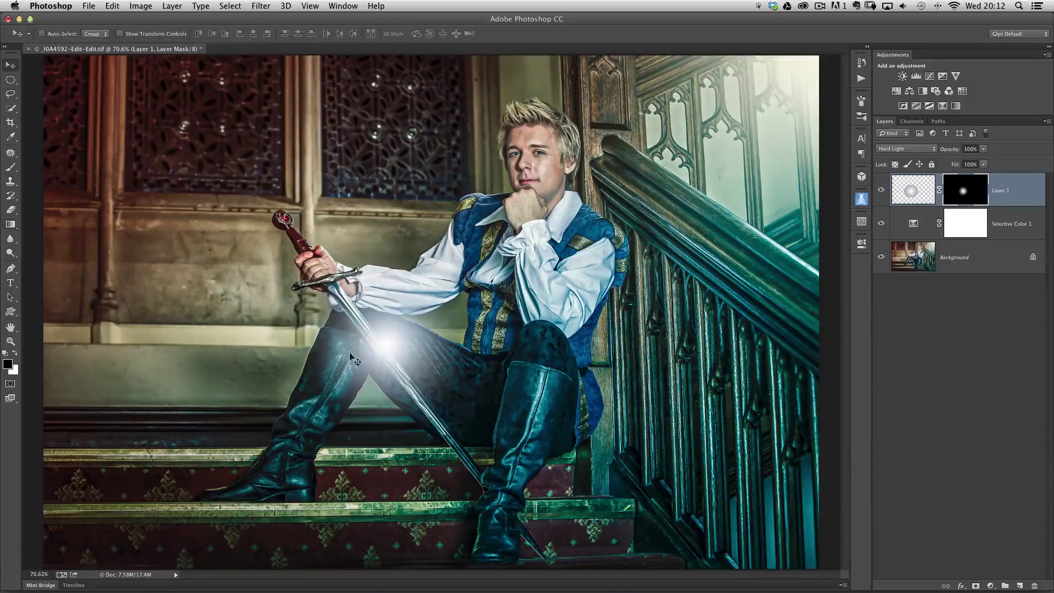
mouse_move(382, 346)
left_mouse_down()
mouse_move(332, 332)
mouse_move(368, 335)
left_mouse_up()
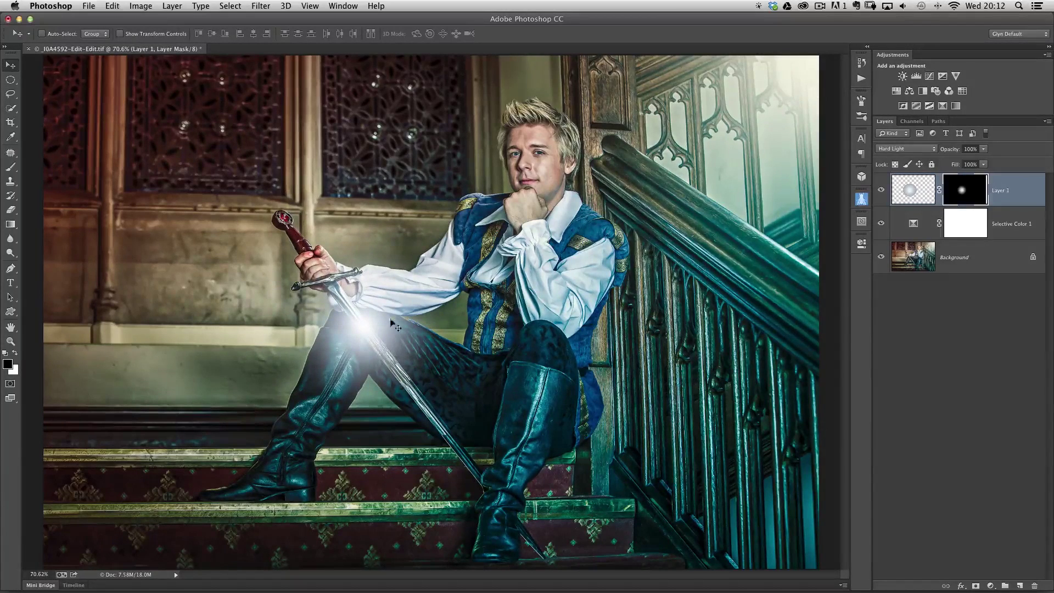
Free Transform the glow down to about 82% and nudge it slightly up-left.
left_click(112, 6)
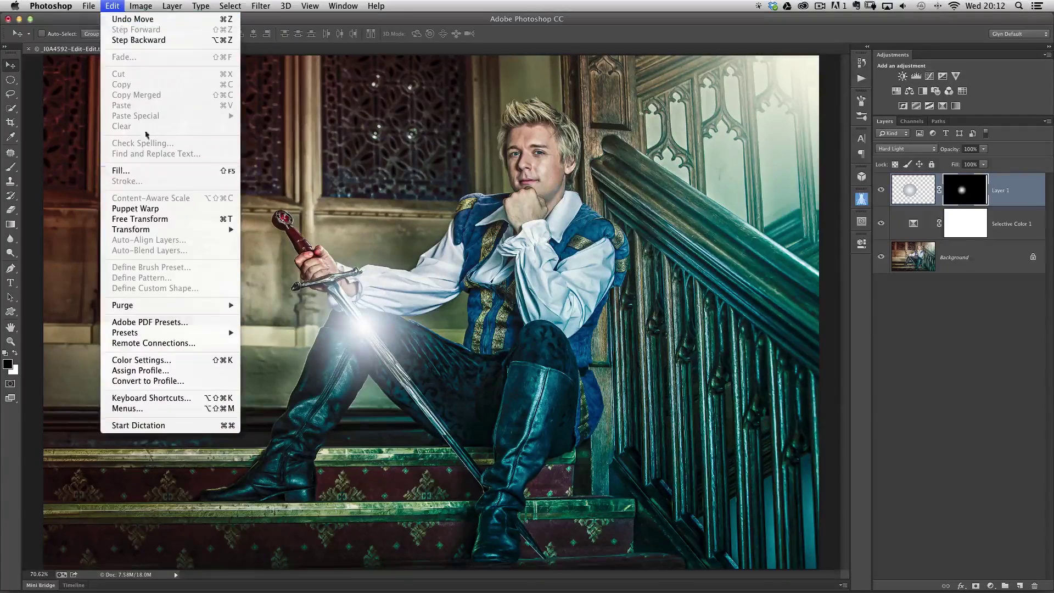
left_click(156, 218)
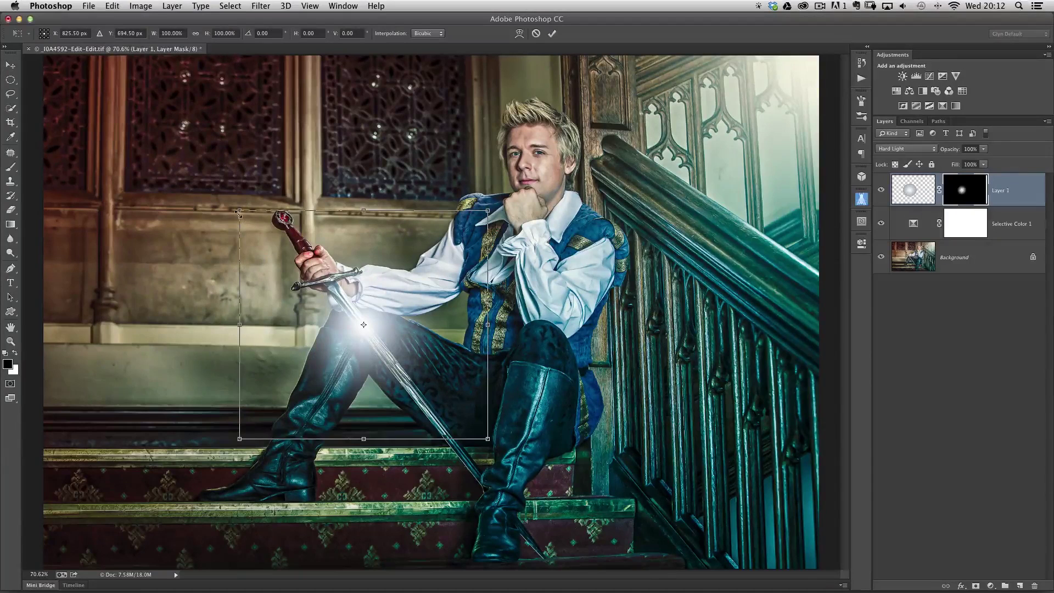
left_click_drag(239, 211, 262, 232)
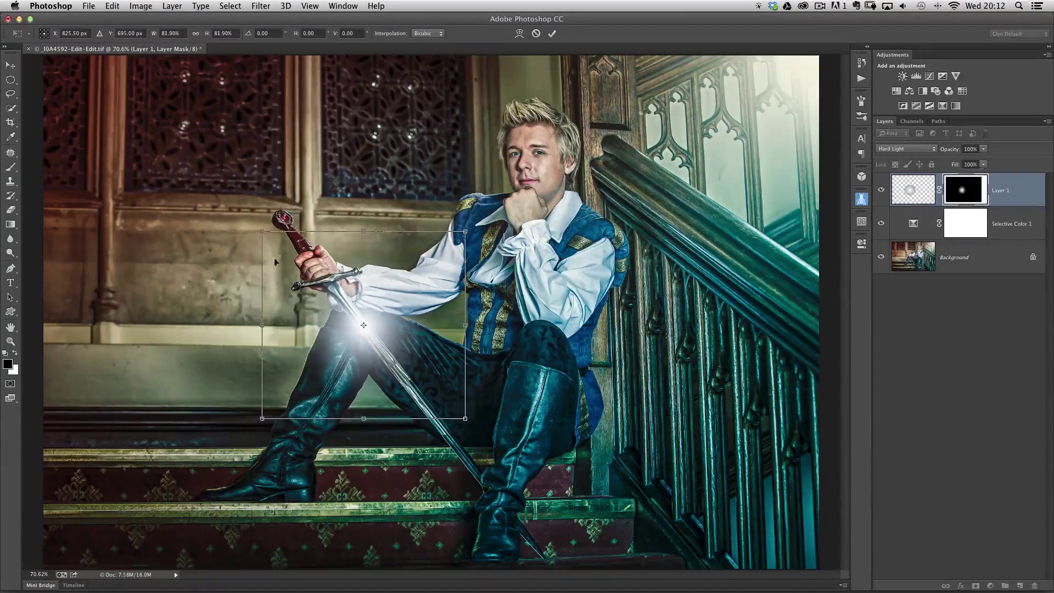
key("Return")
mouse_move(365, 337)
left_mouse_down()
mouse_move(357, 329)
mouse_move(368, 334)
left_mouse_up()
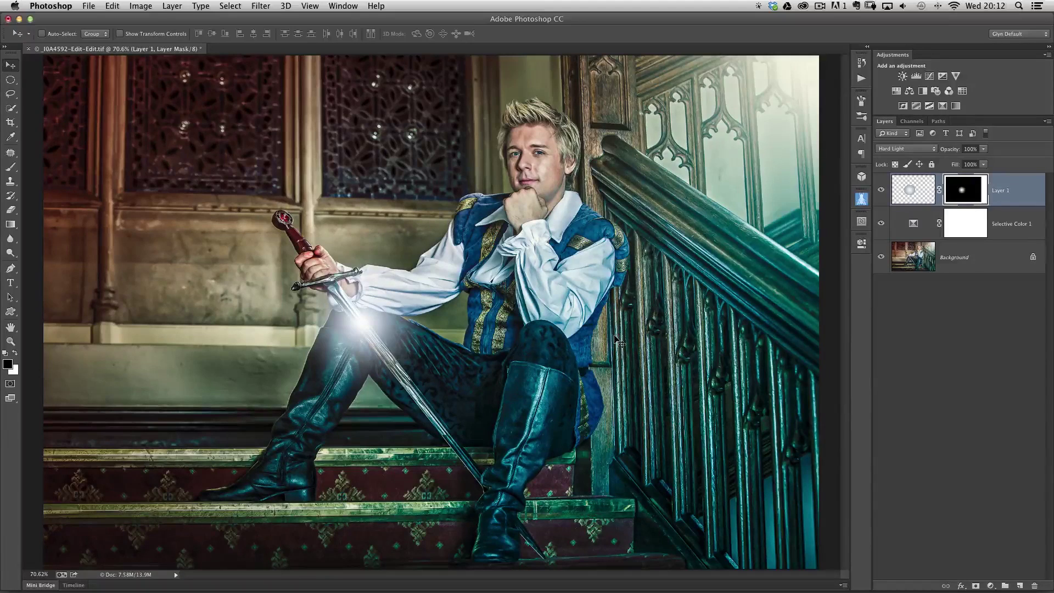
Select all, Copy Merged, and paste the flattened image as a new Layer 2.
left_click(231, 7)
left_click(238, 19)
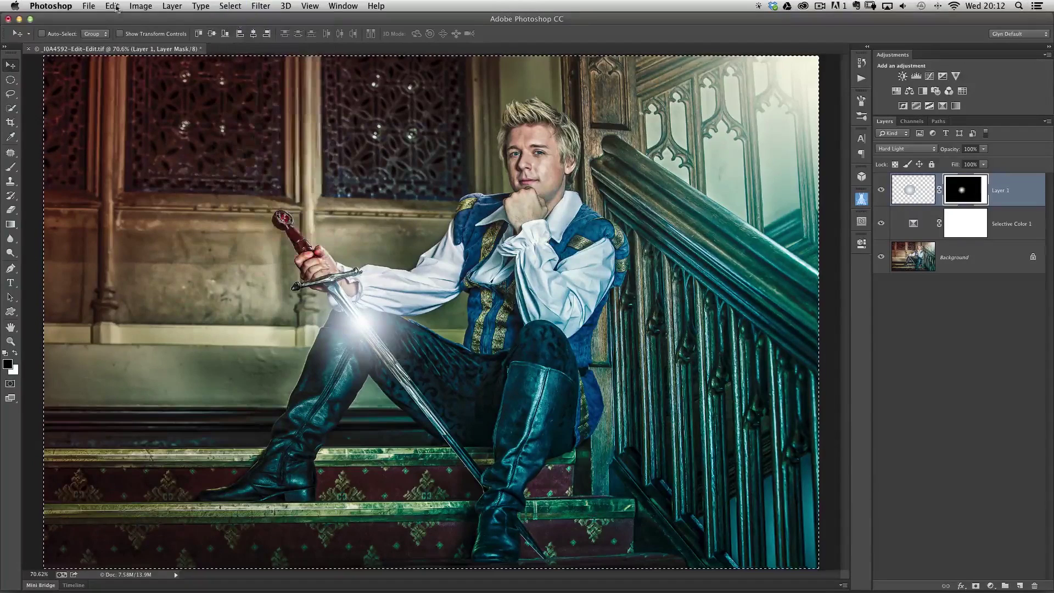
left_click(115, 7)
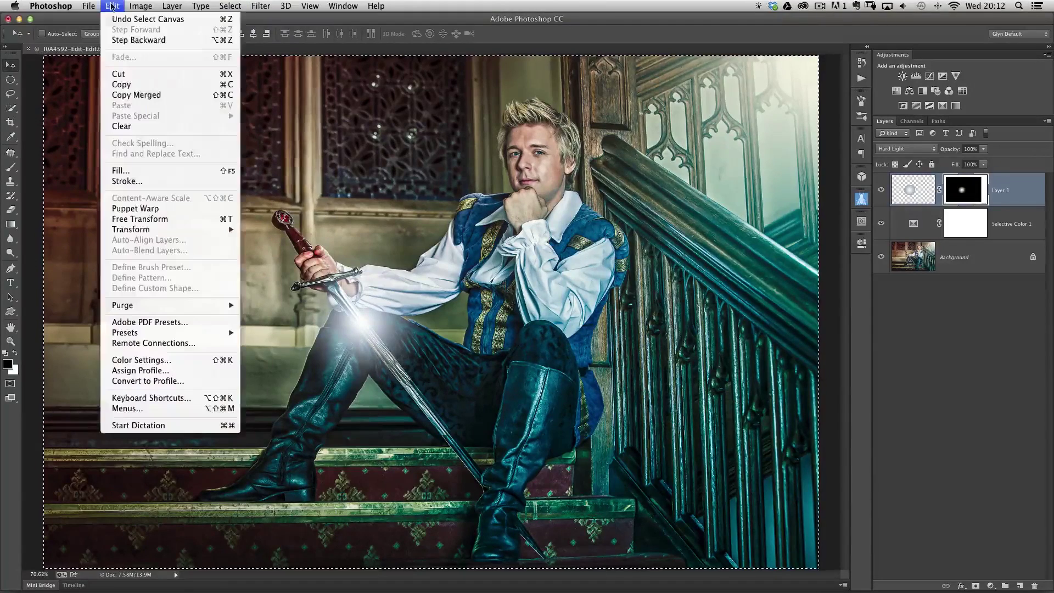
left_click(138, 96)
left_click(113, 6)
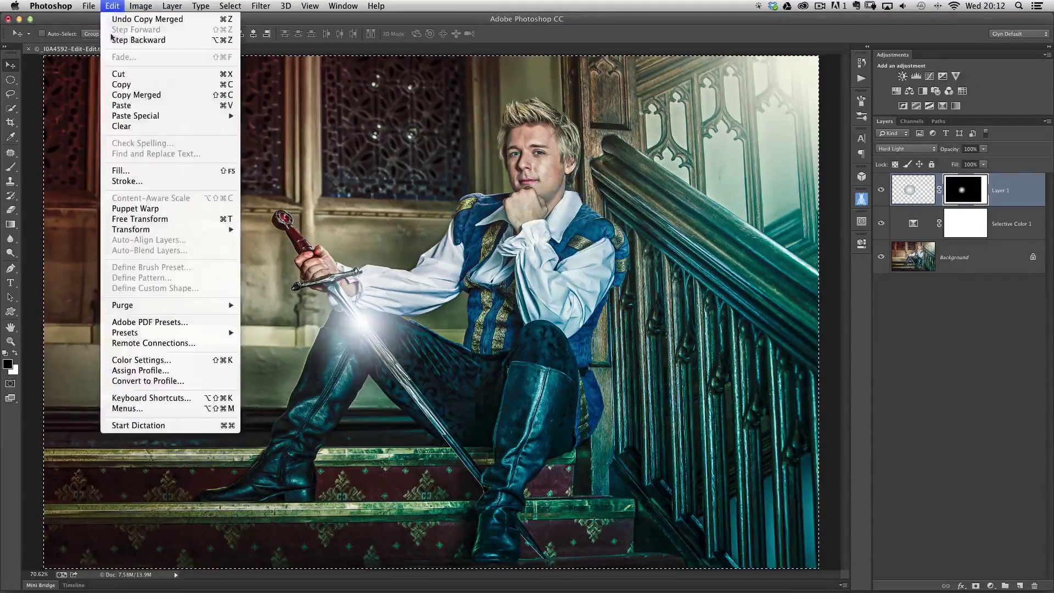
left_click(125, 105)
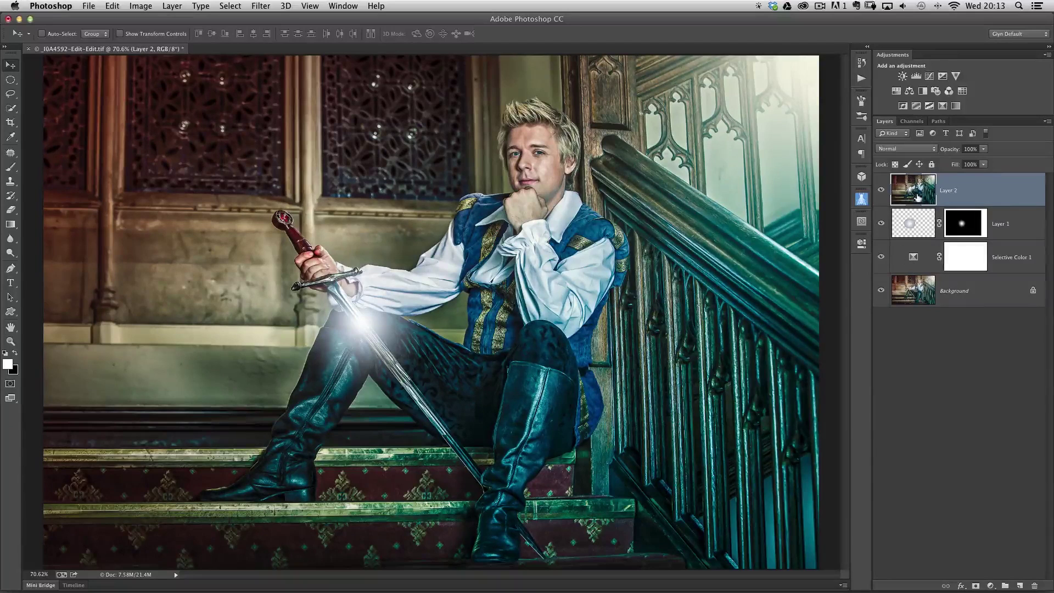
Solo Layer 2 and browse the Filter menu's Topaz Labs submenu.
left_click(882, 197, "alt")
left_click(261, 6)
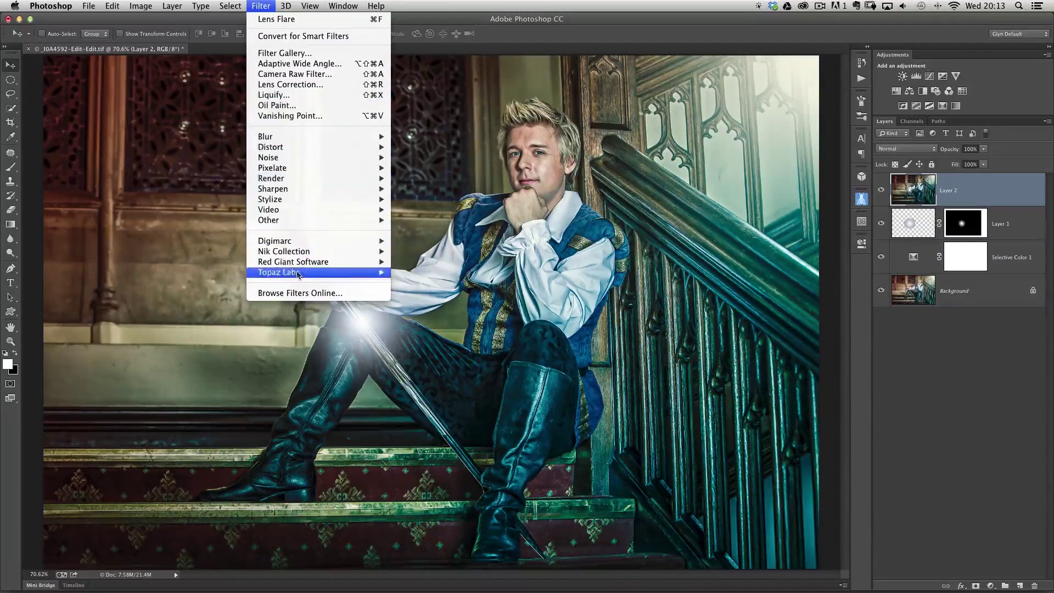
mouse_move(303, 274)
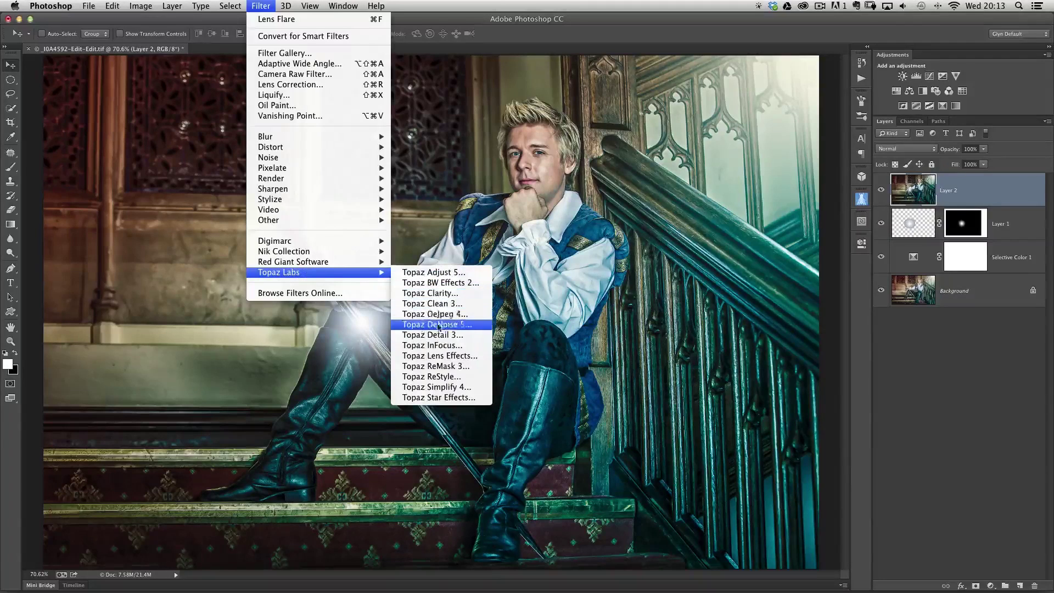
Run Topaz Clarity on Layer 2 with Micro Contrast 0.33 and Low Contrast 0.19.
left_click(437, 297)
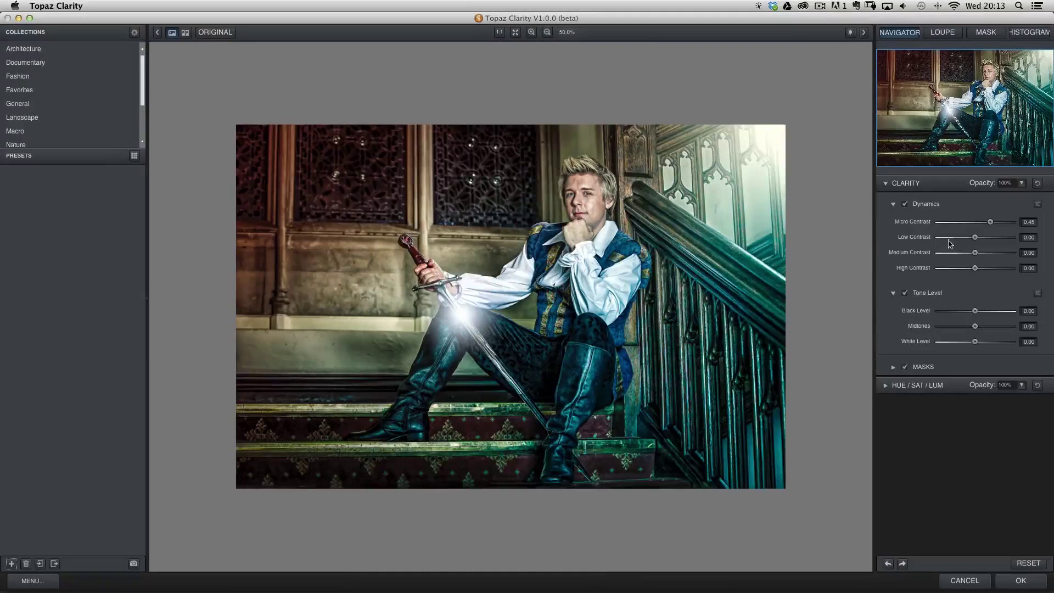
left_click_drag(988, 224, 986, 223)
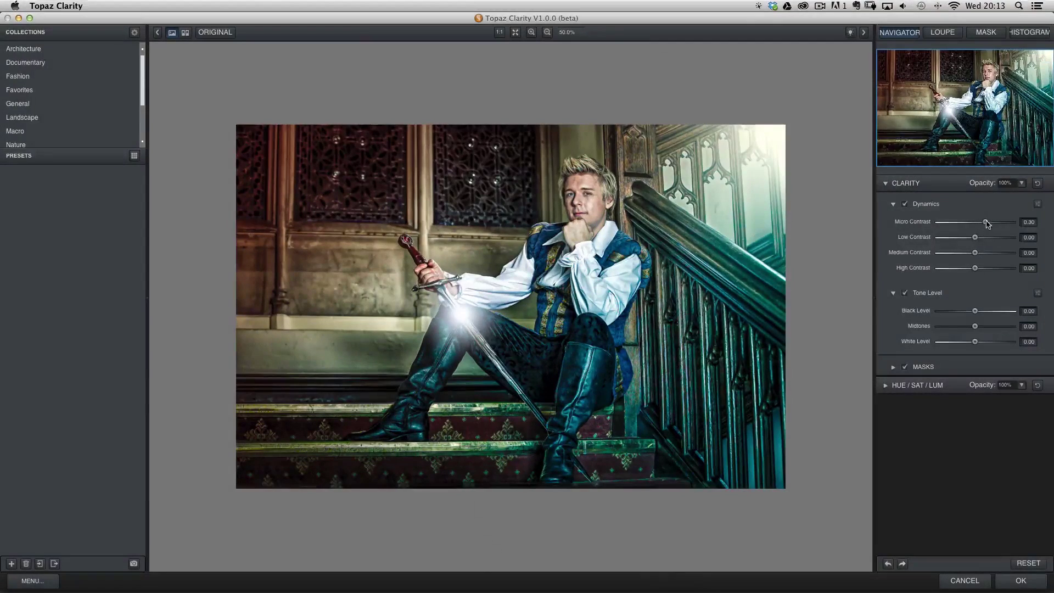
mouse_move(987, 224)
left_mouse_down()
mouse_move(982, 240)
mouse_move(987, 225)
left_mouse_up()
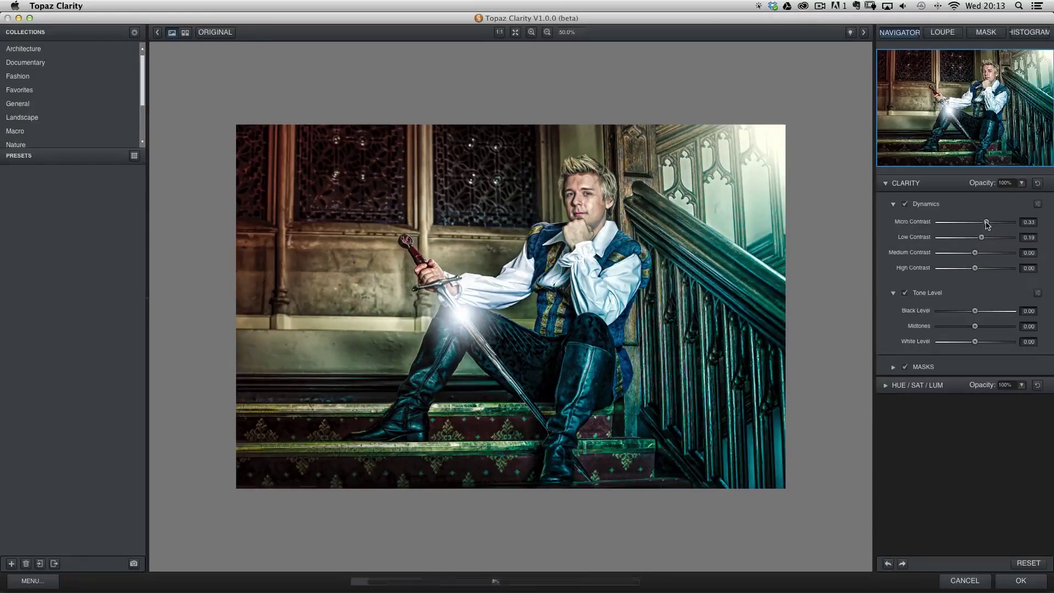
left_click(1019, 586)
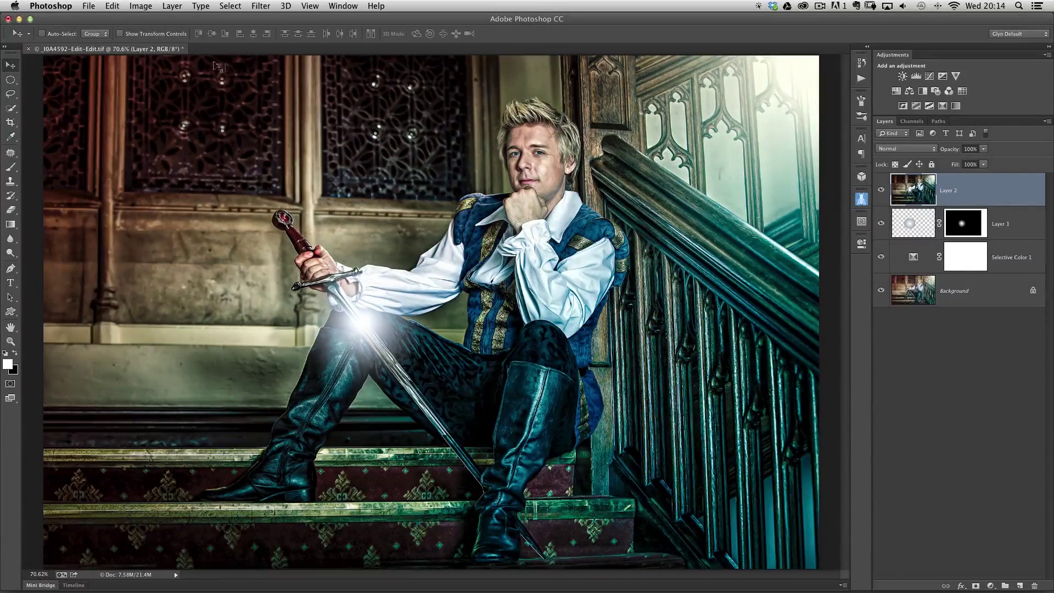
Save the portrait via Save As as prince.jpg in JPEG format at Quality 11.
left_click(89, 7)
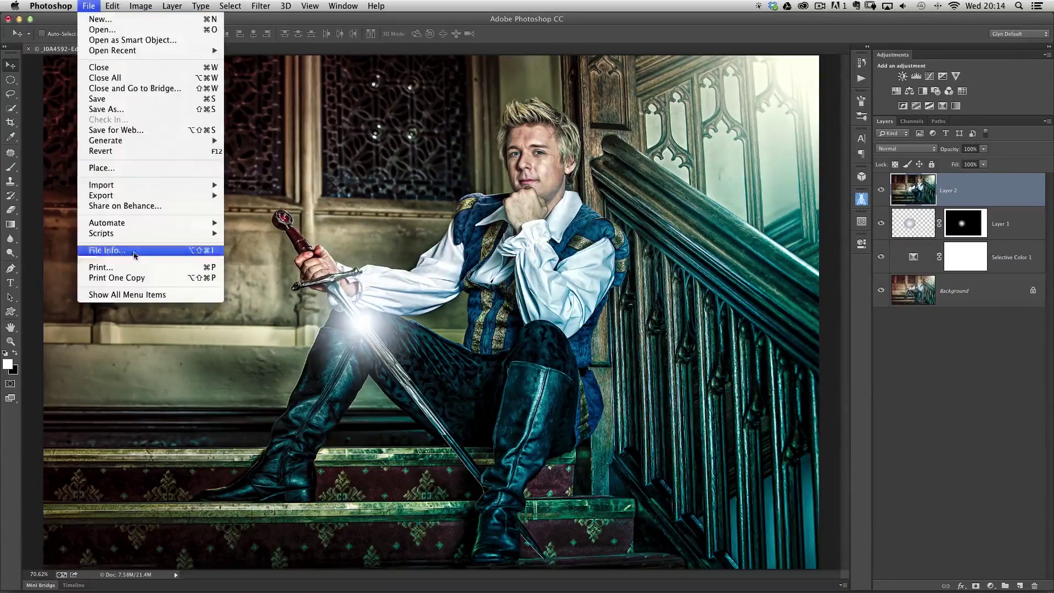
left_click(113, 106)
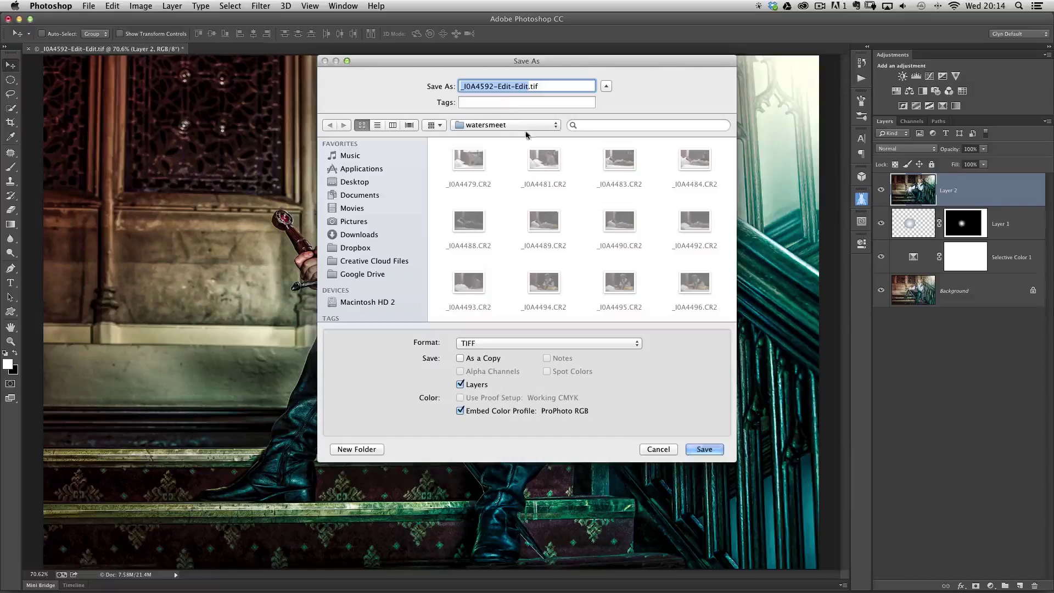
type("prince")
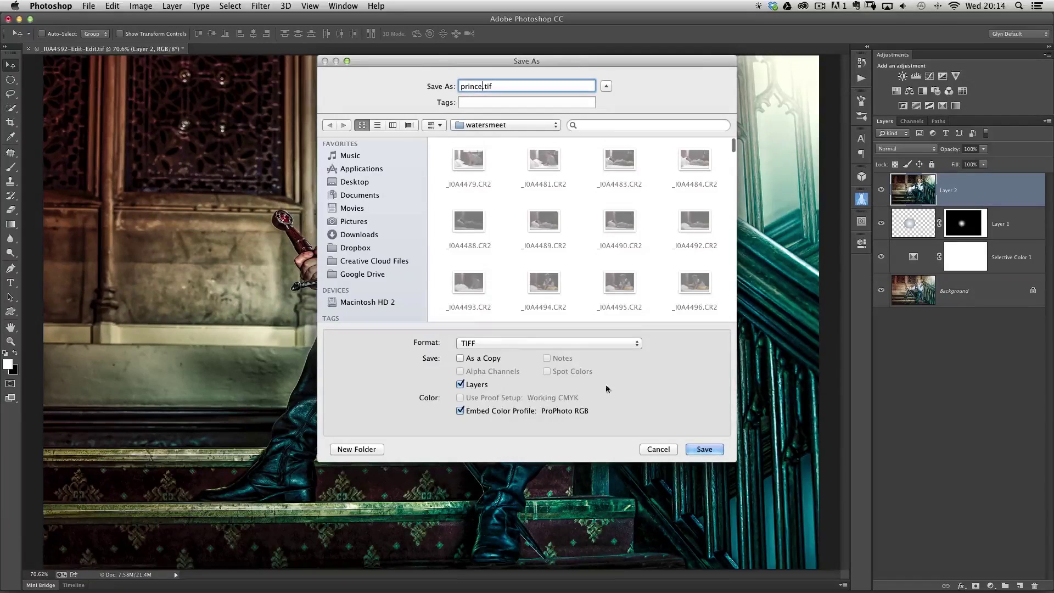
left_click(521, 342)
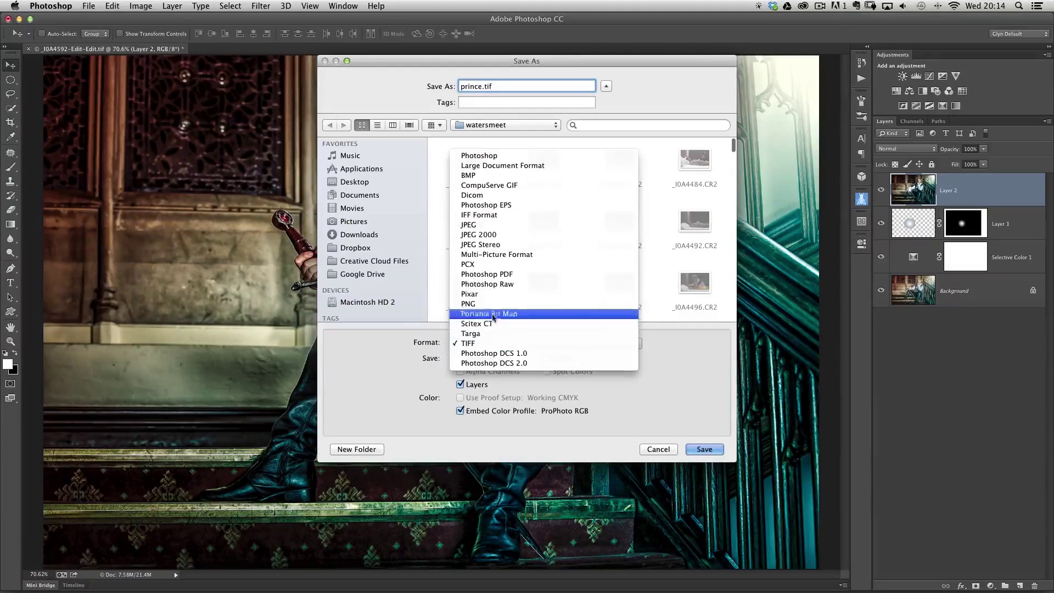
left_click(474, 226)
left_click(706, 450)
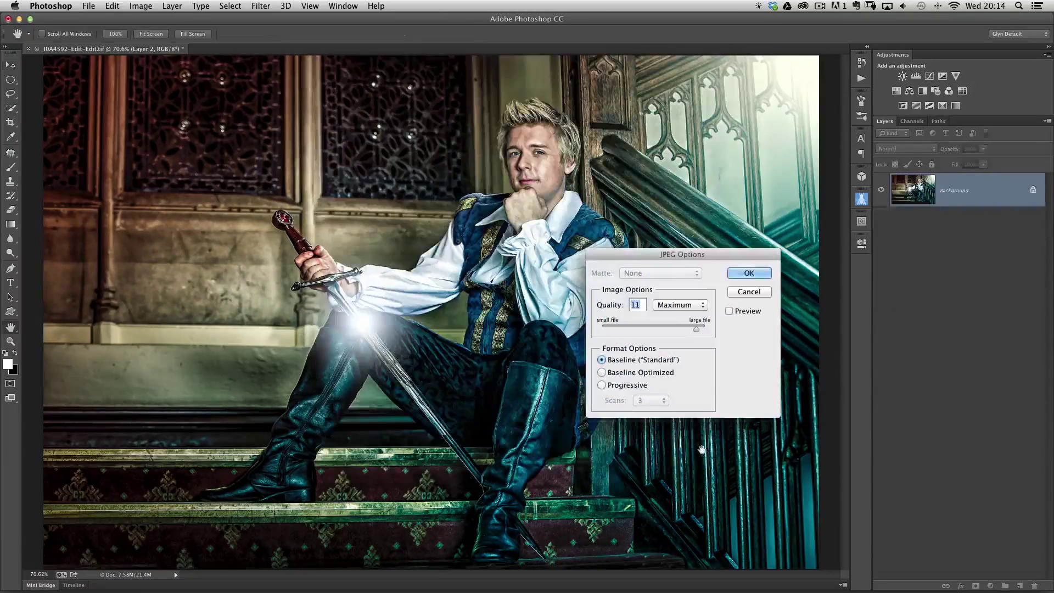
left_click(745, 274)
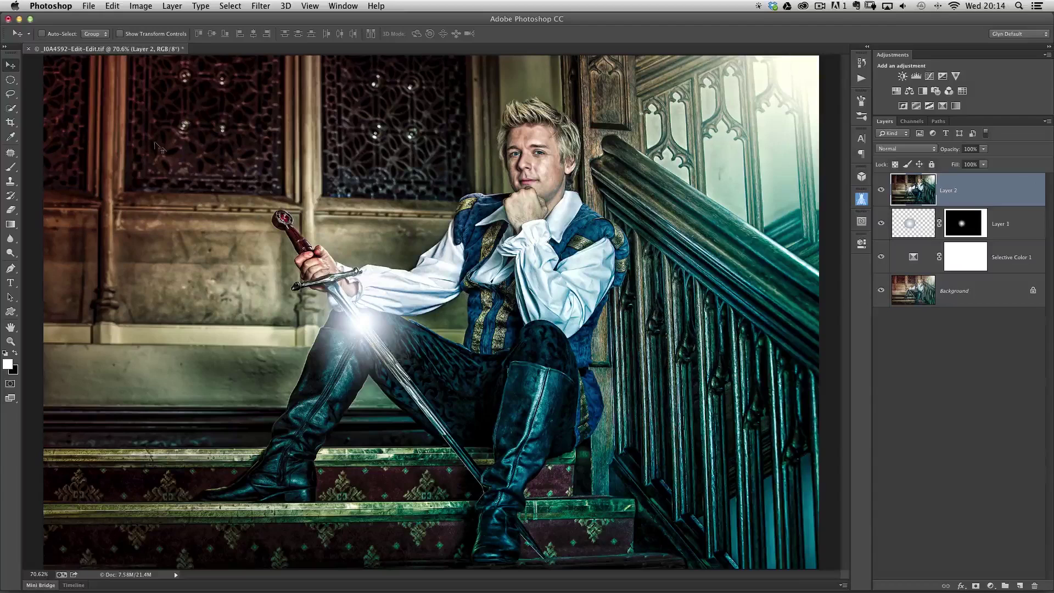
left_click(93, 9)
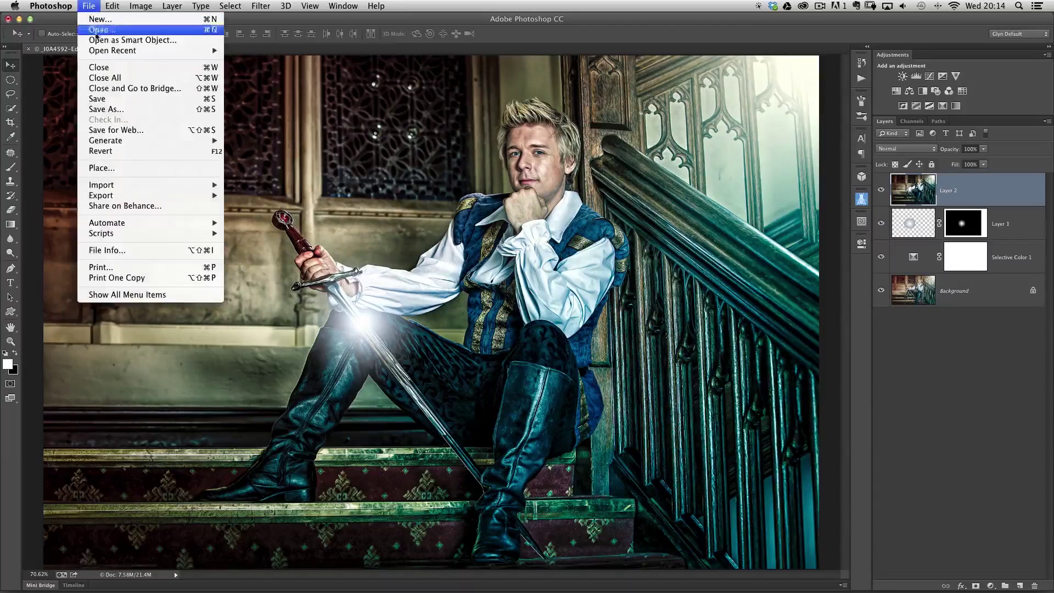
Close the TIFF with Don't Save, then select personal record.txt on Desktop 4.
left_click(105, 69)
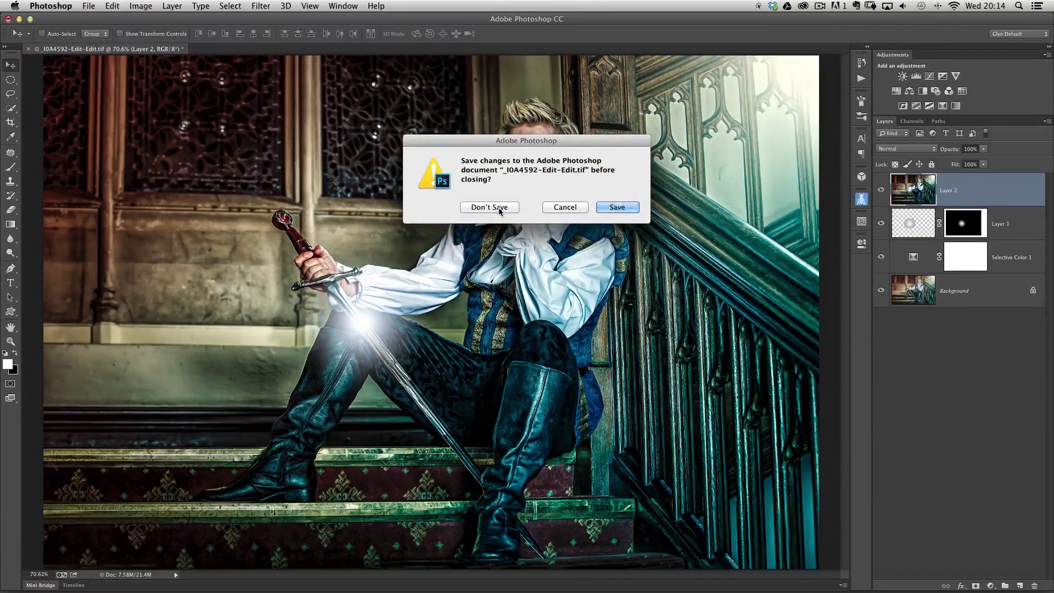
left_click(500, 208)
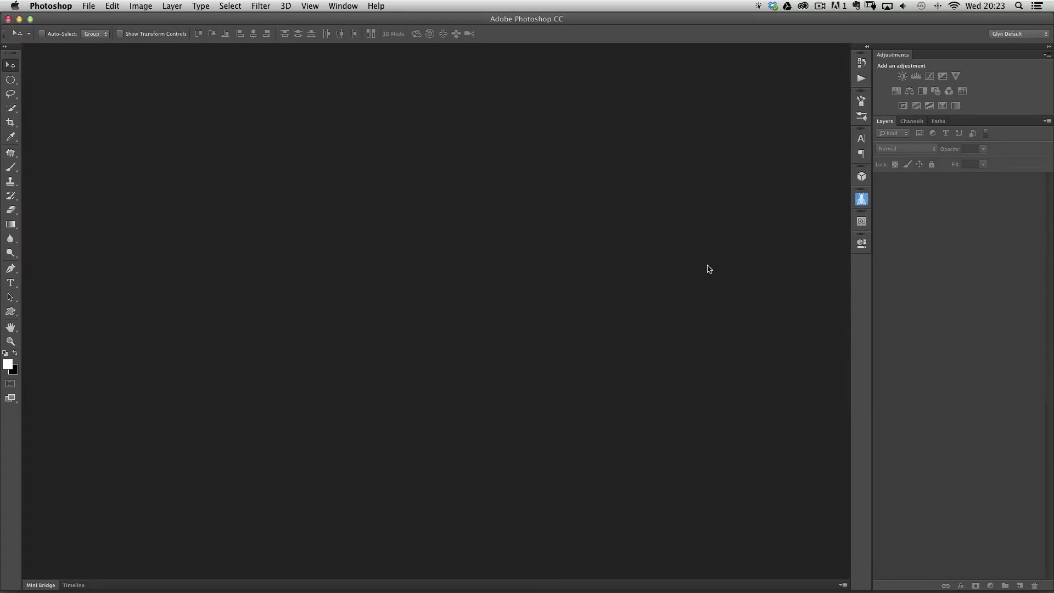
key("ctrl+Up")
left_click(819, 37)
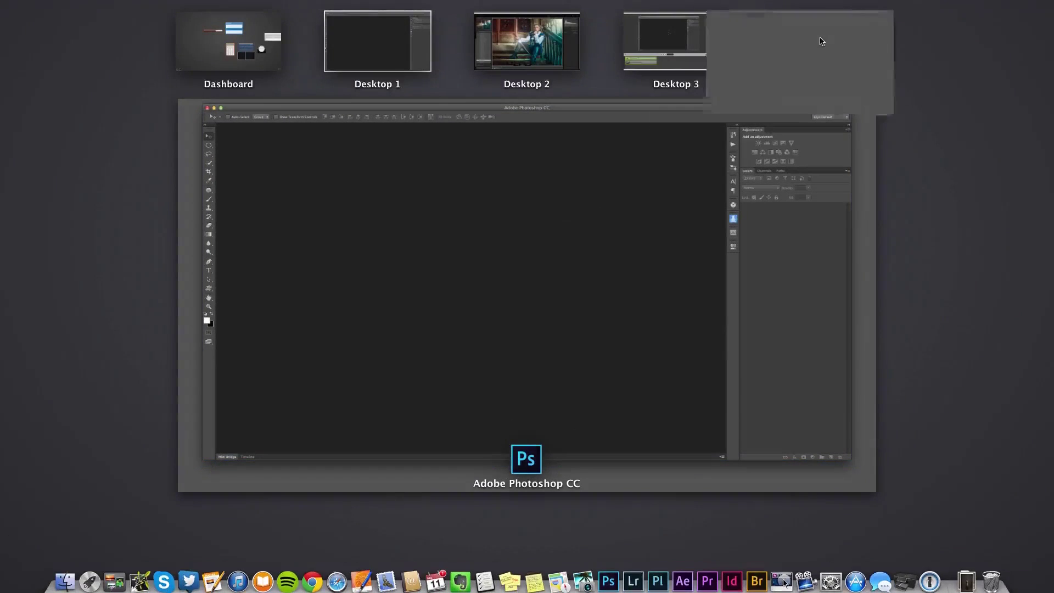
left_click(1020, 418)
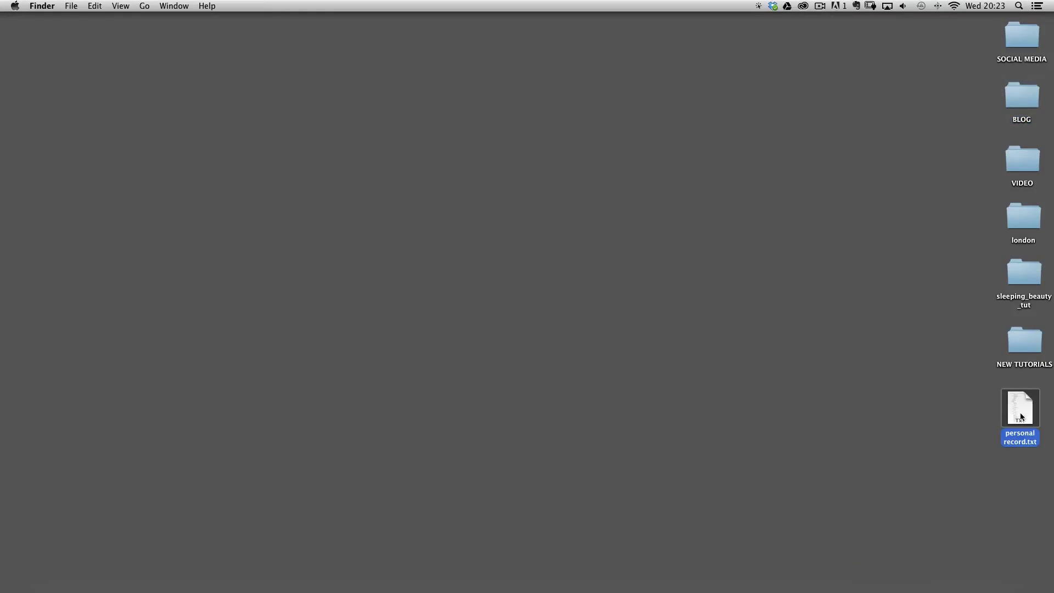
Quick Look personal record.txt, move and enlarge the preview, and scroll through the logged edits.
key("space")
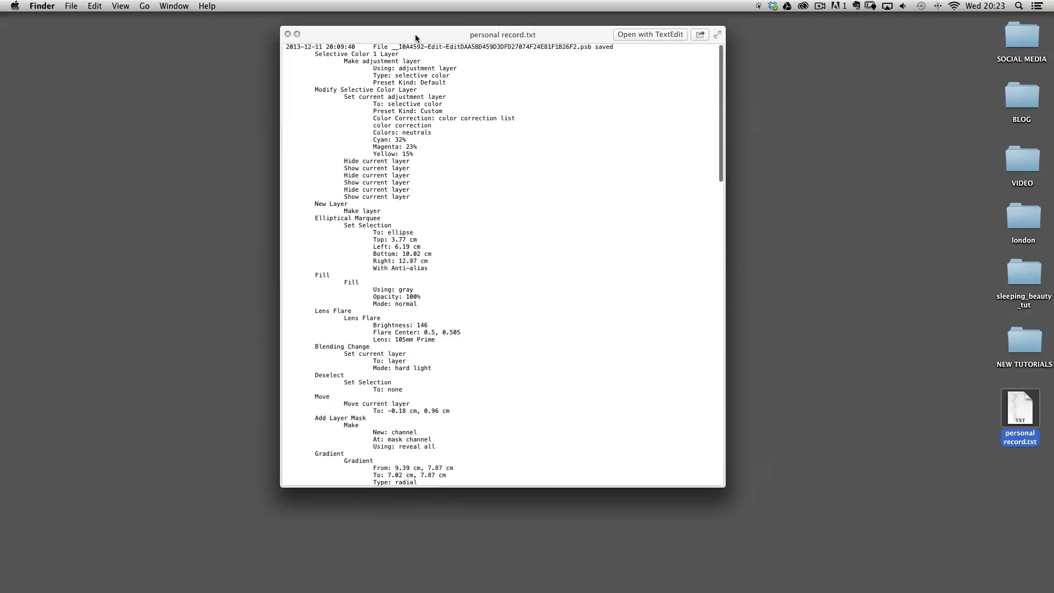
left_click_drag(416, 38, 364, 31)
left_click_drag(674, 479, 724, 574)
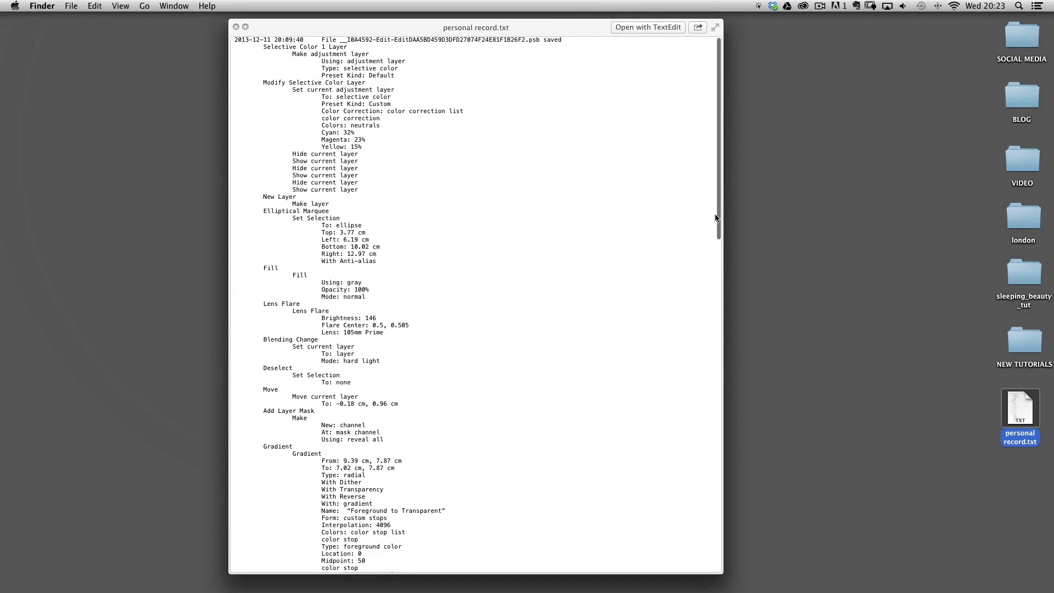
scroll(721, 220, "down", 3)
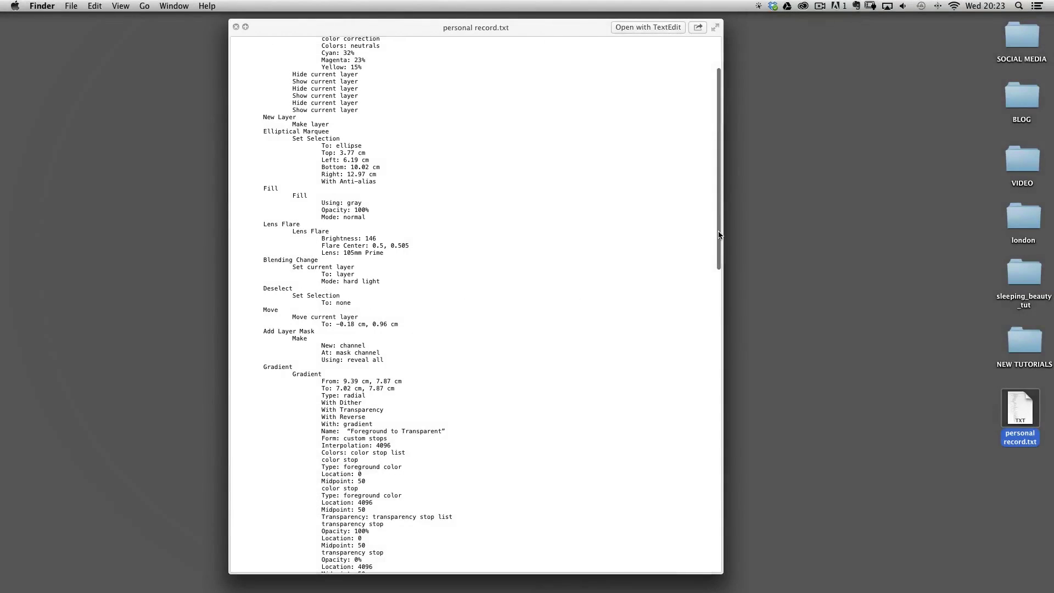
left_click_drag(720, 235, 721, 349)
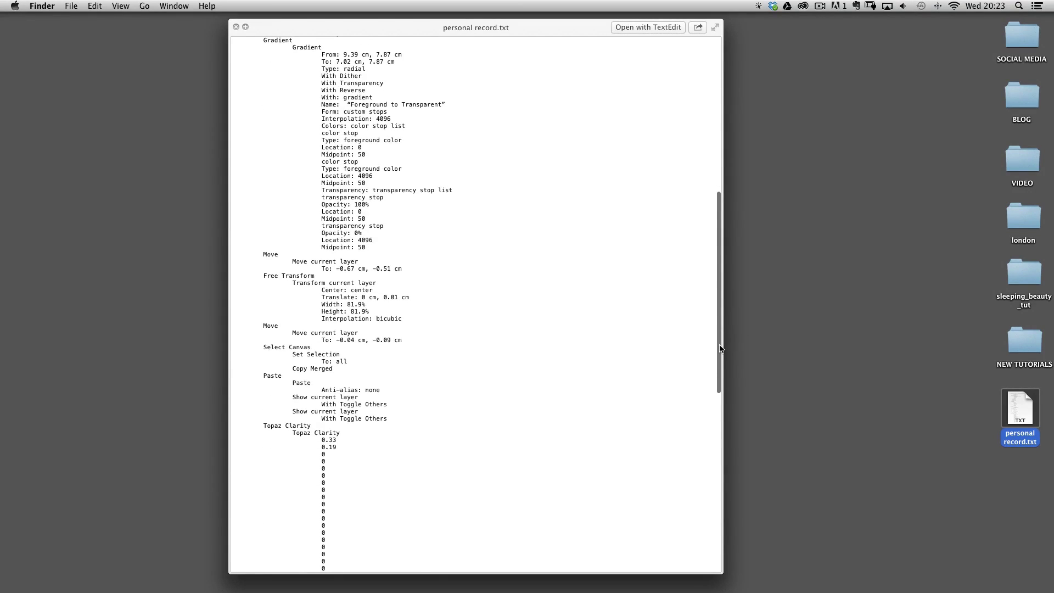
Scroll the log preview down past the Topaz Clarity 0.33 and 0.19 entry.
left_click_drag(721, 348, 710, 354)
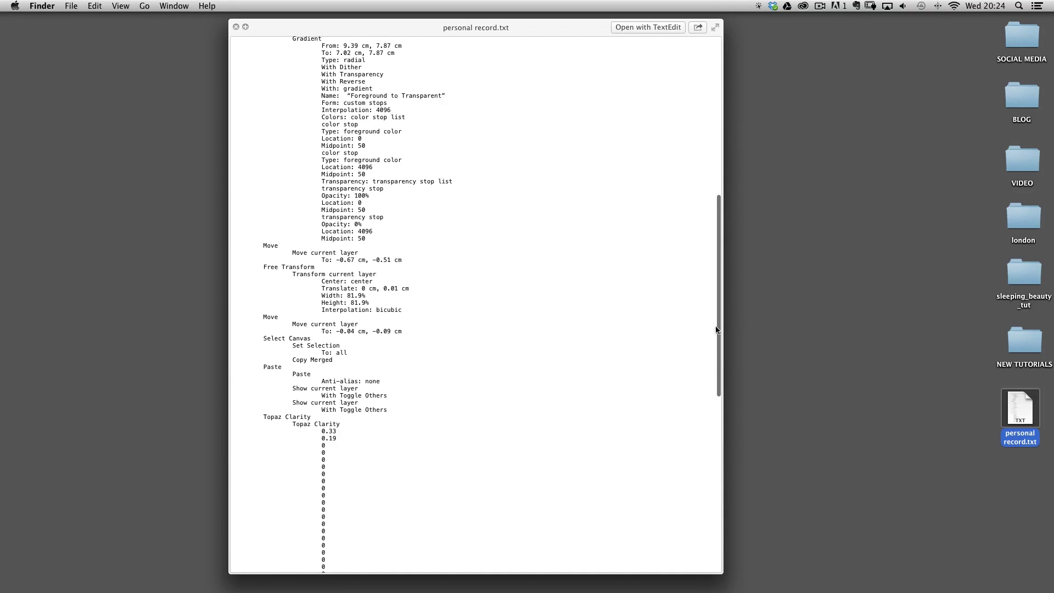
left_click_drag(716, 330, 714, 375)
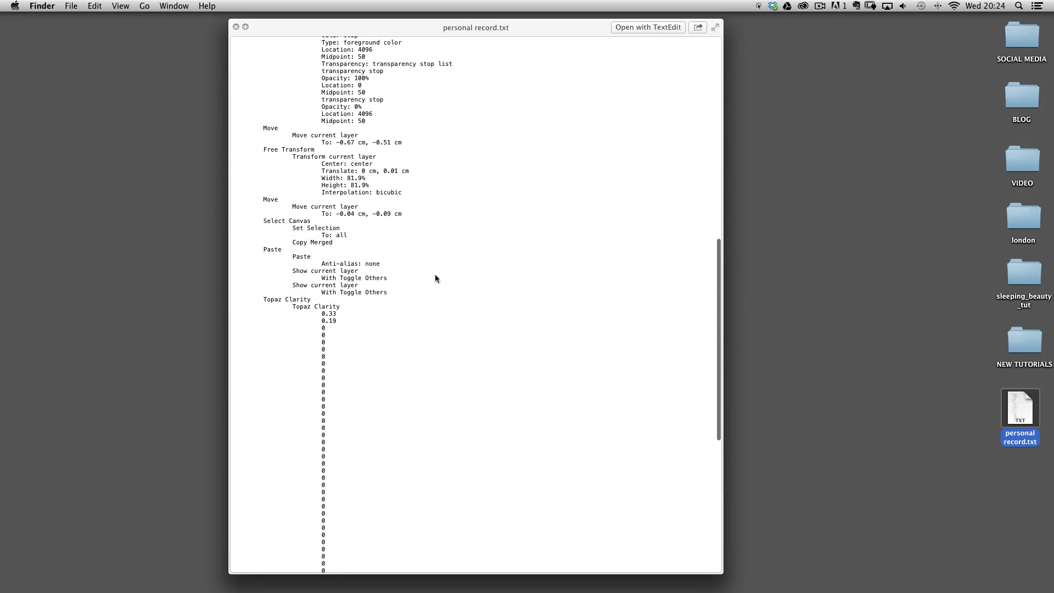
scroll(325, 207, "down", 5)
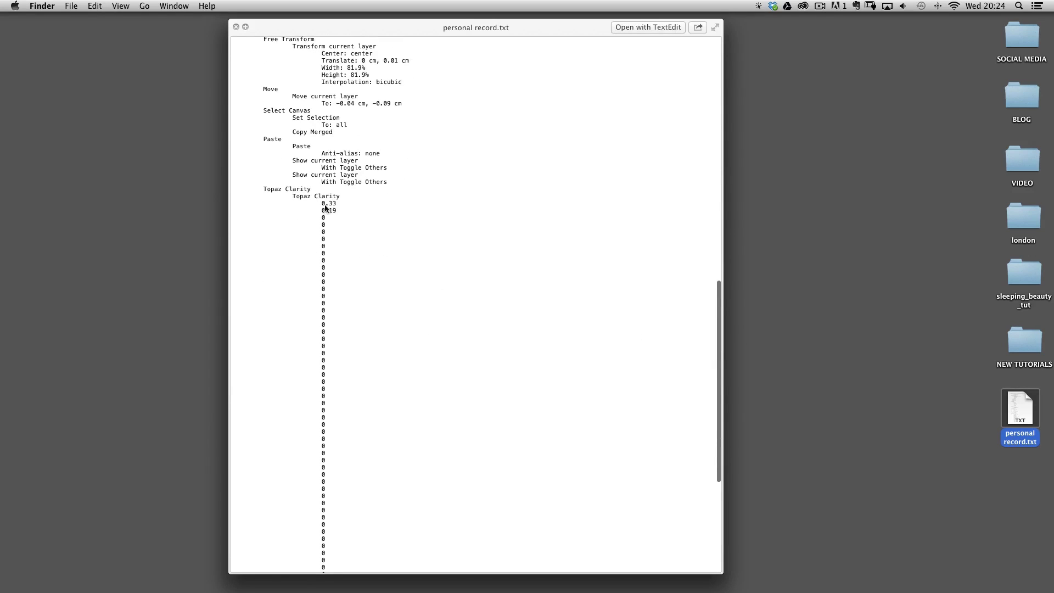
scroll(714, 379, "down", 4)
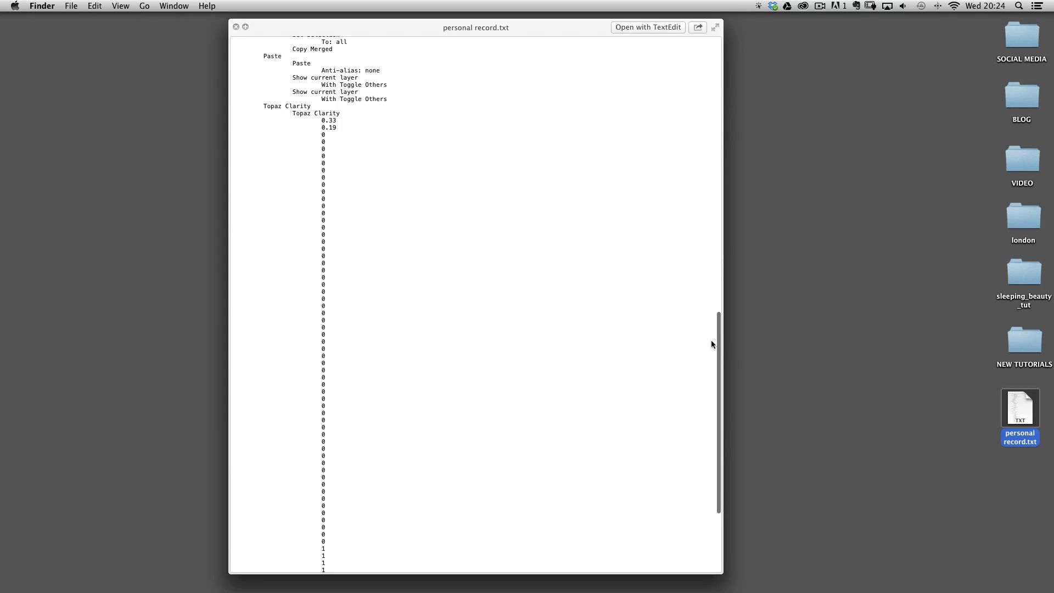
left_click_drag(720, 347, 717, 328)
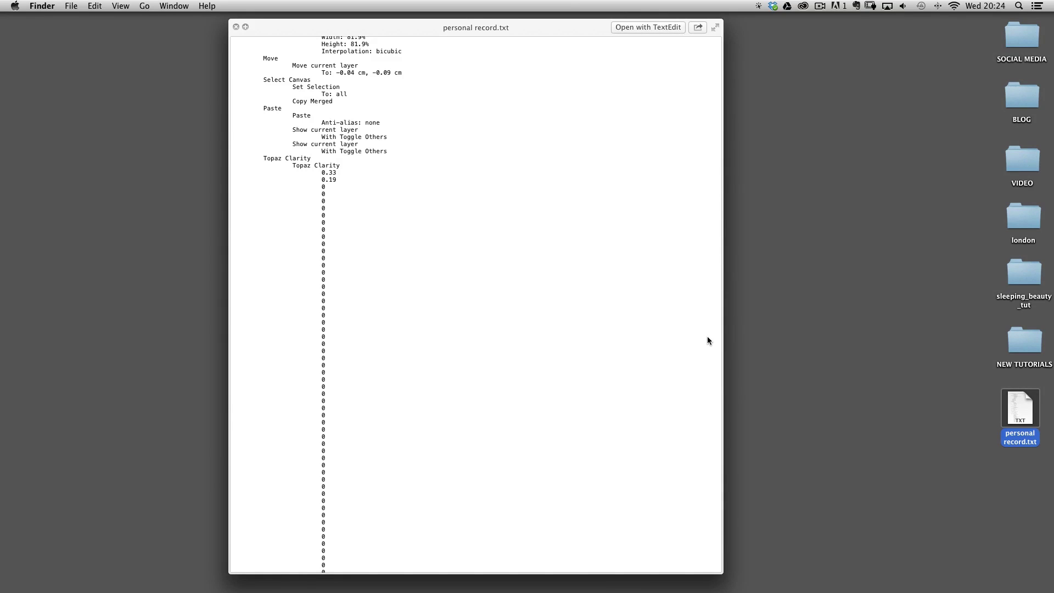
scroll(534, 294, "down", 10)
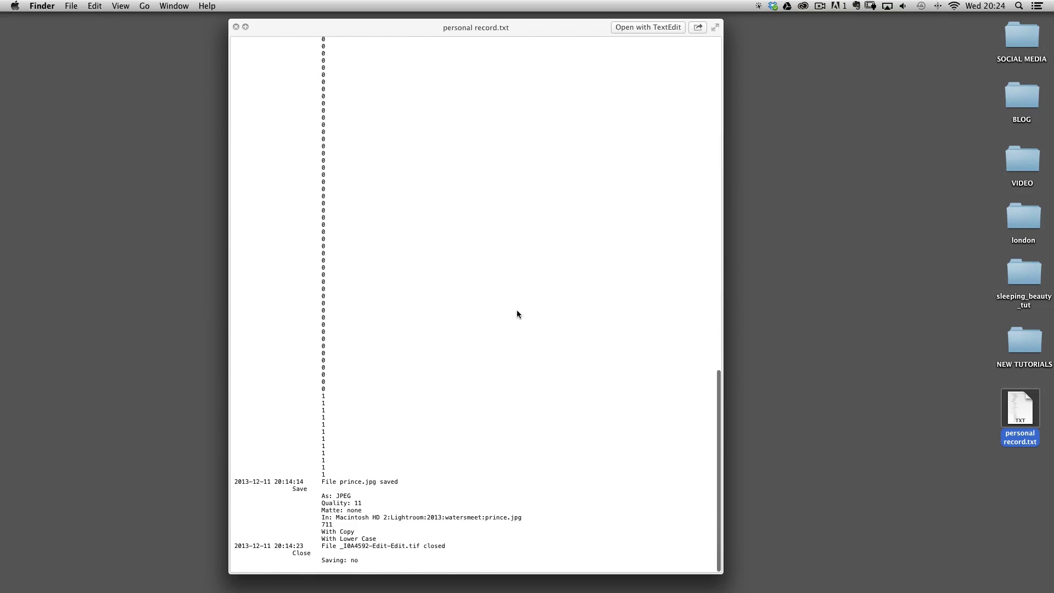